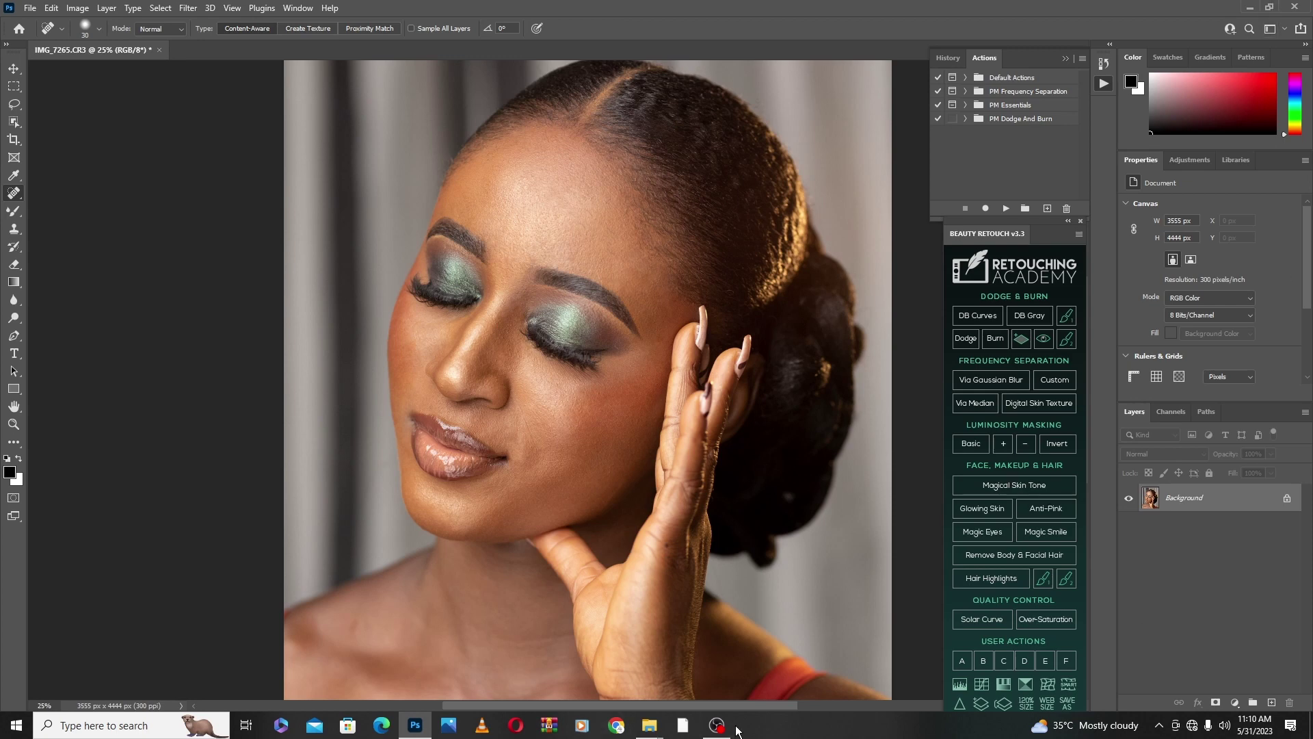
Duplicate the Background layer and run the Beauty Retouch frequency separation via Gaussian Blur
mouse_move(716, 732)
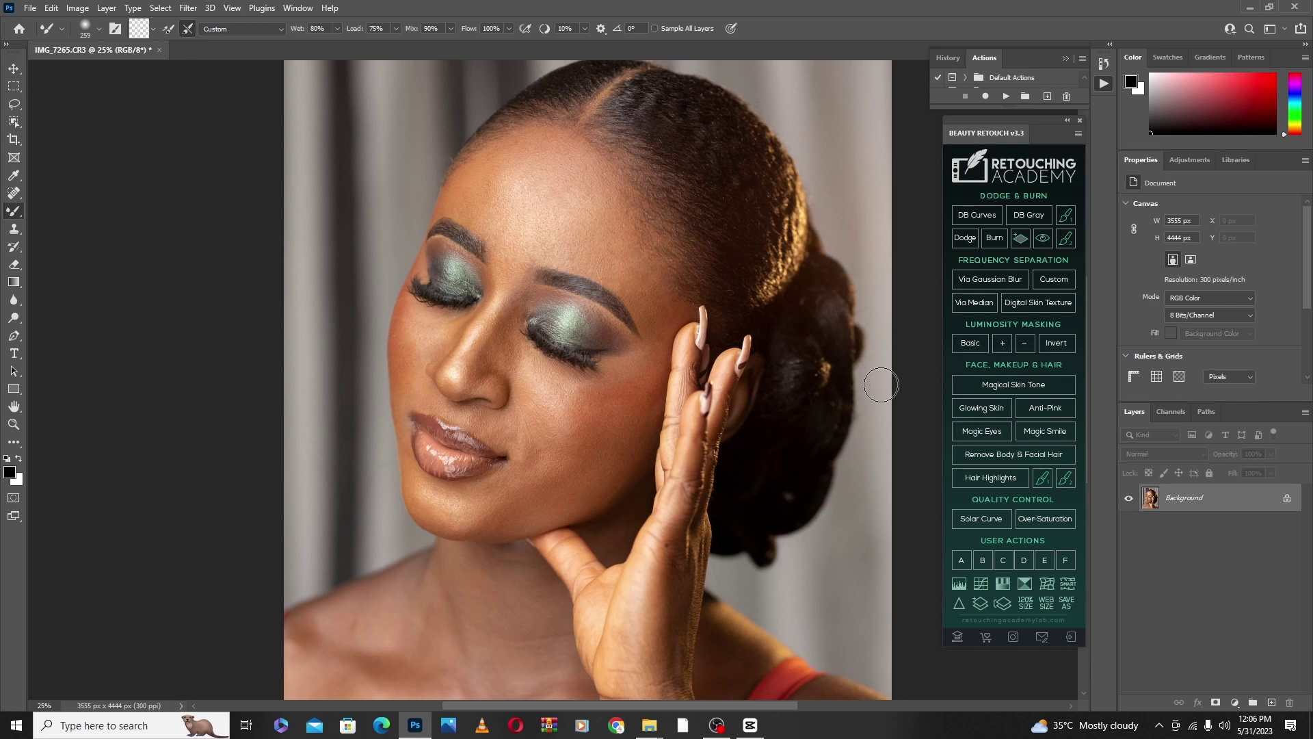
key(ctrl+j)
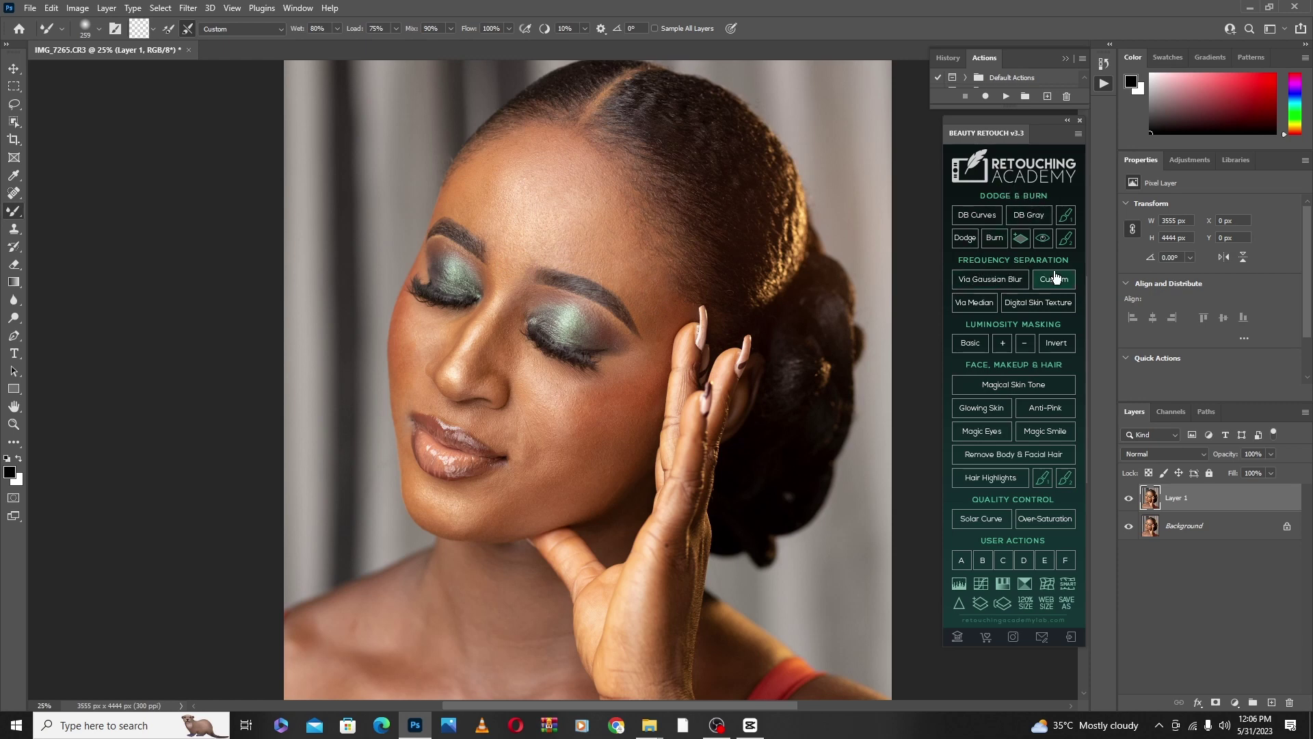
click(1011, 289)
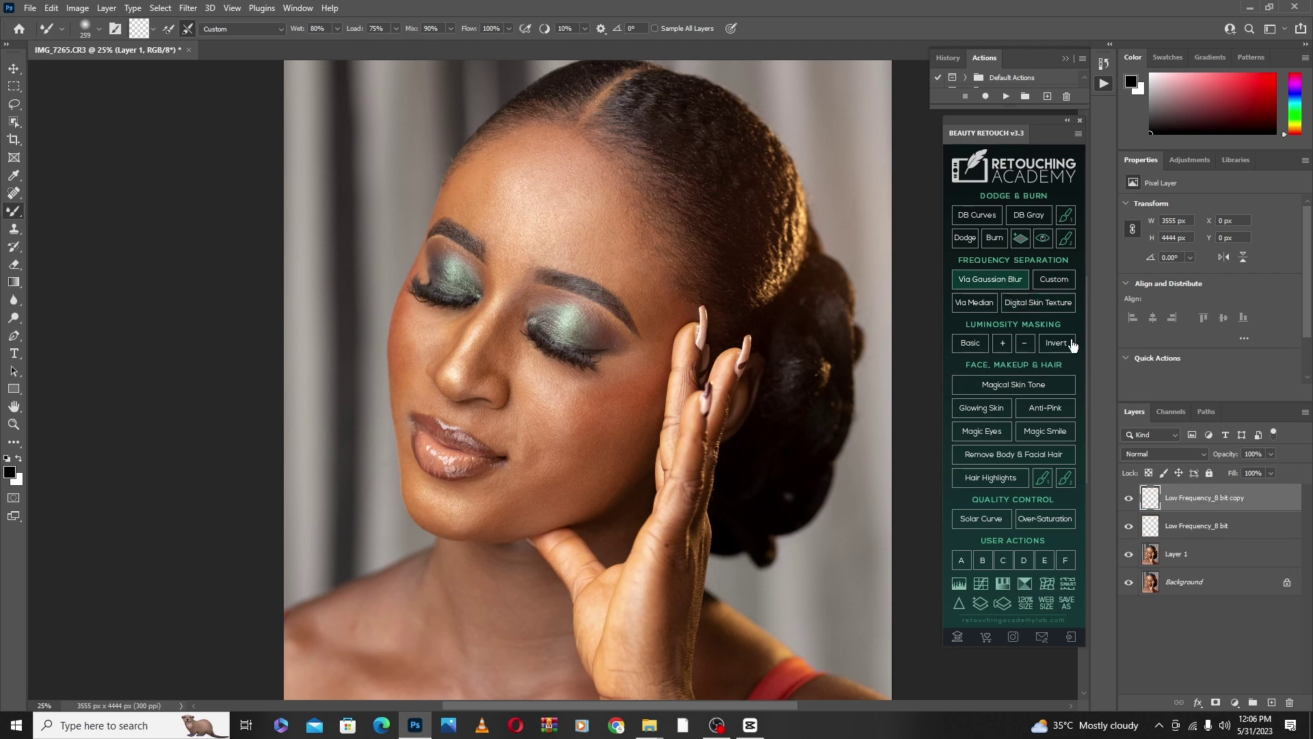
Preview the skin detail and apply the Gaussian Blur to the low frequency layer with a radius of 6.4 pixels
drag(766, 156, 705, 155)
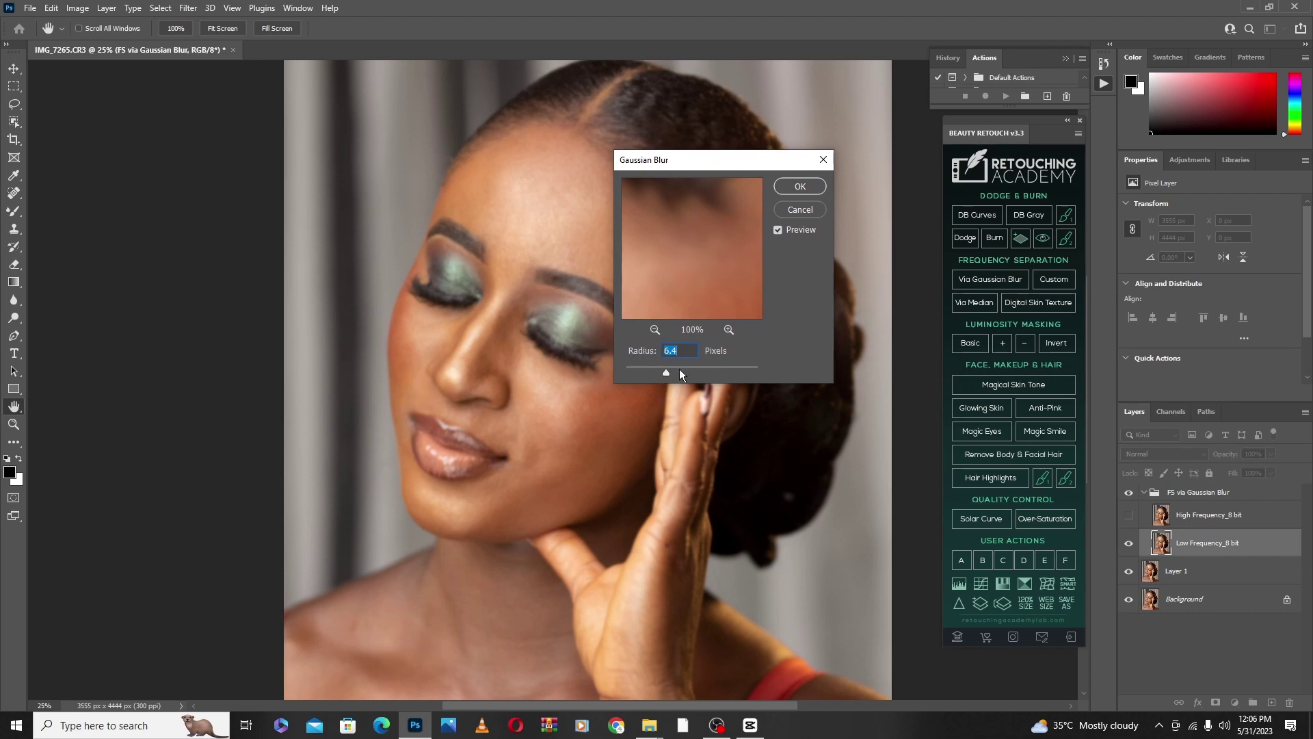
drag(718, 164, 726, 166)
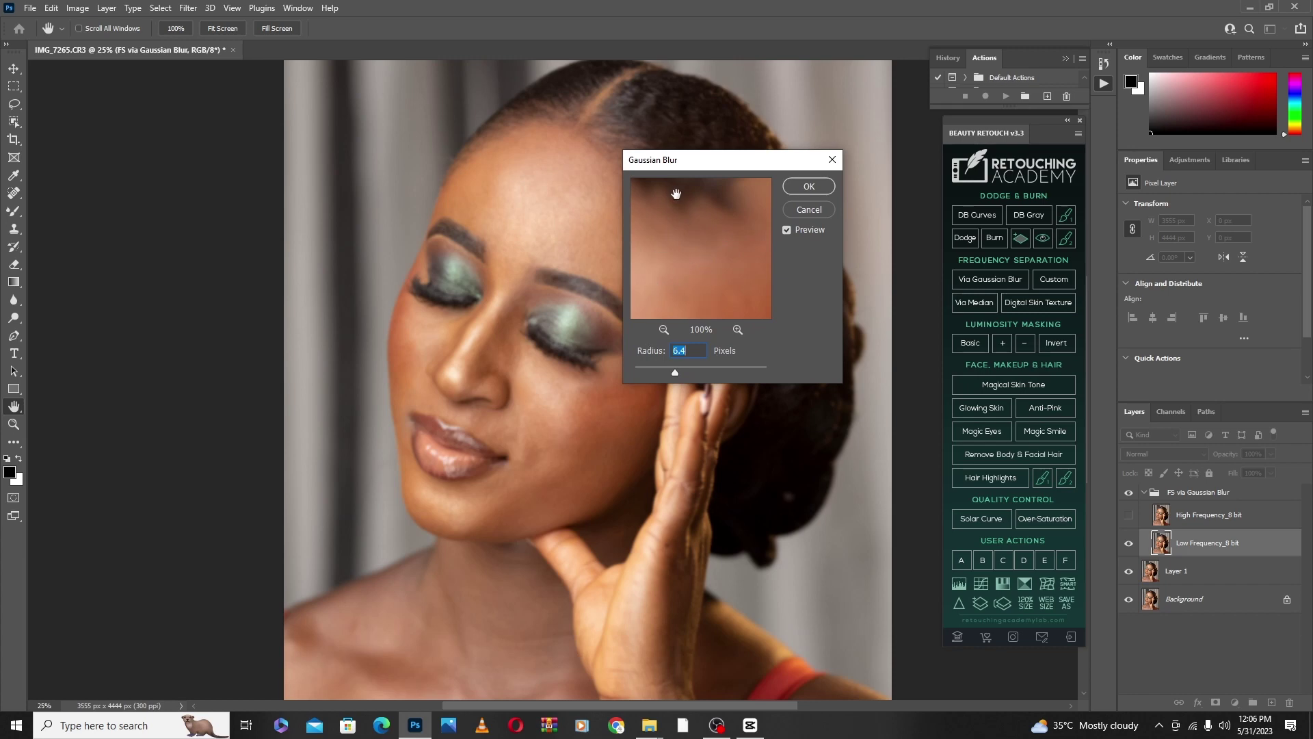
drag(702, 158, 724, 159)
drag(741, 276, 797, 485)
key(Down)
key(Down)
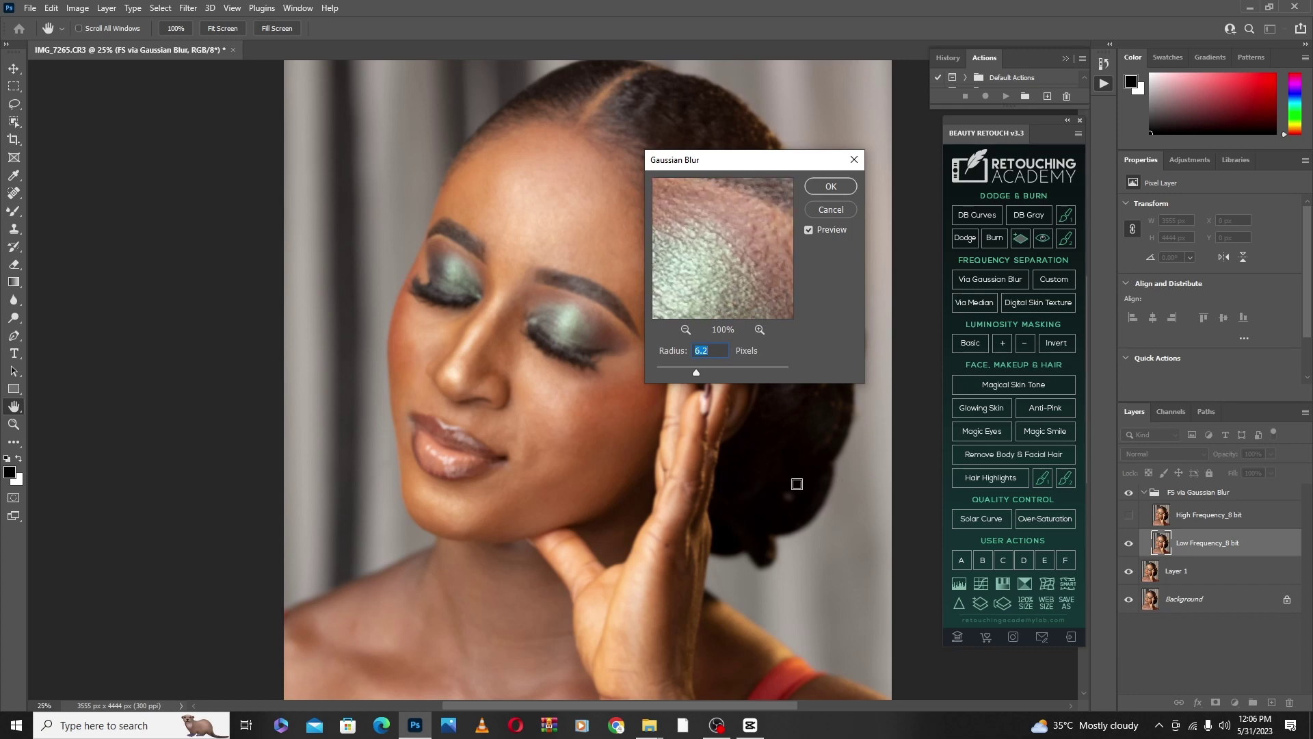
drag(727, 246, 734, 290)
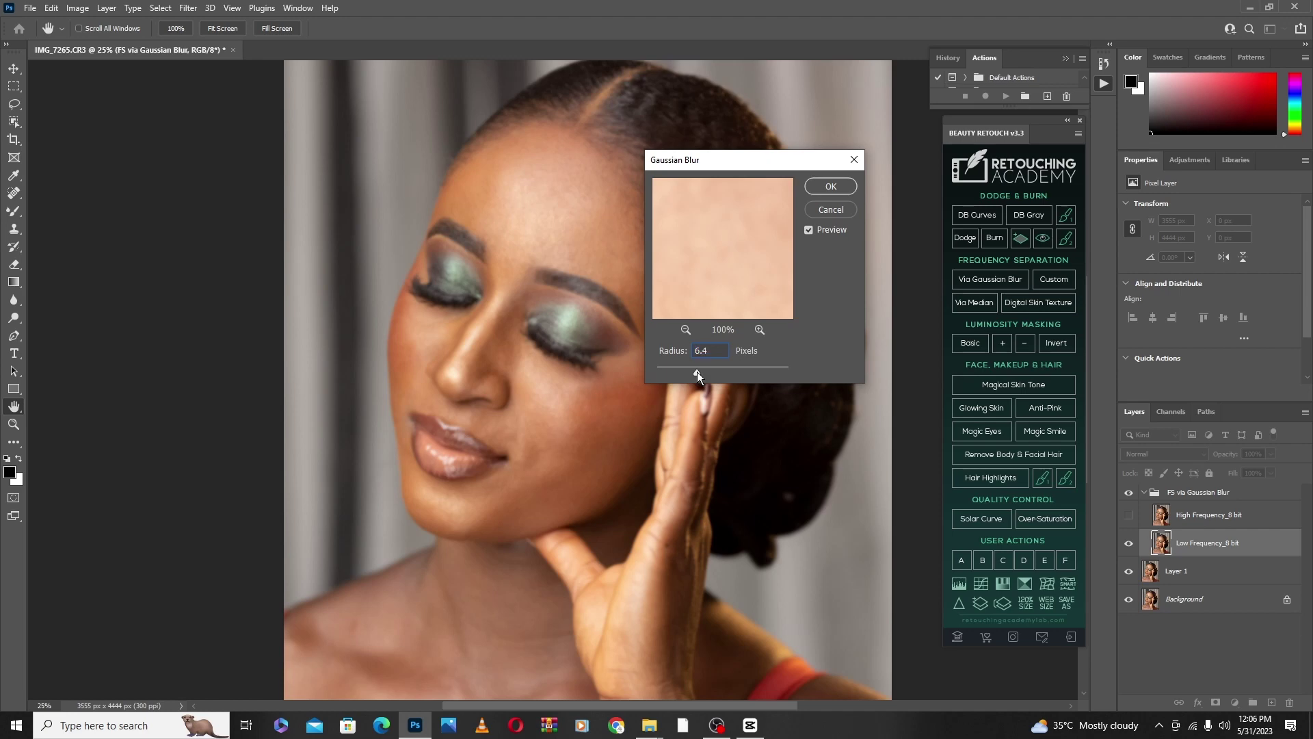
drag(696, 372, 699, 372)
click(831, 186)
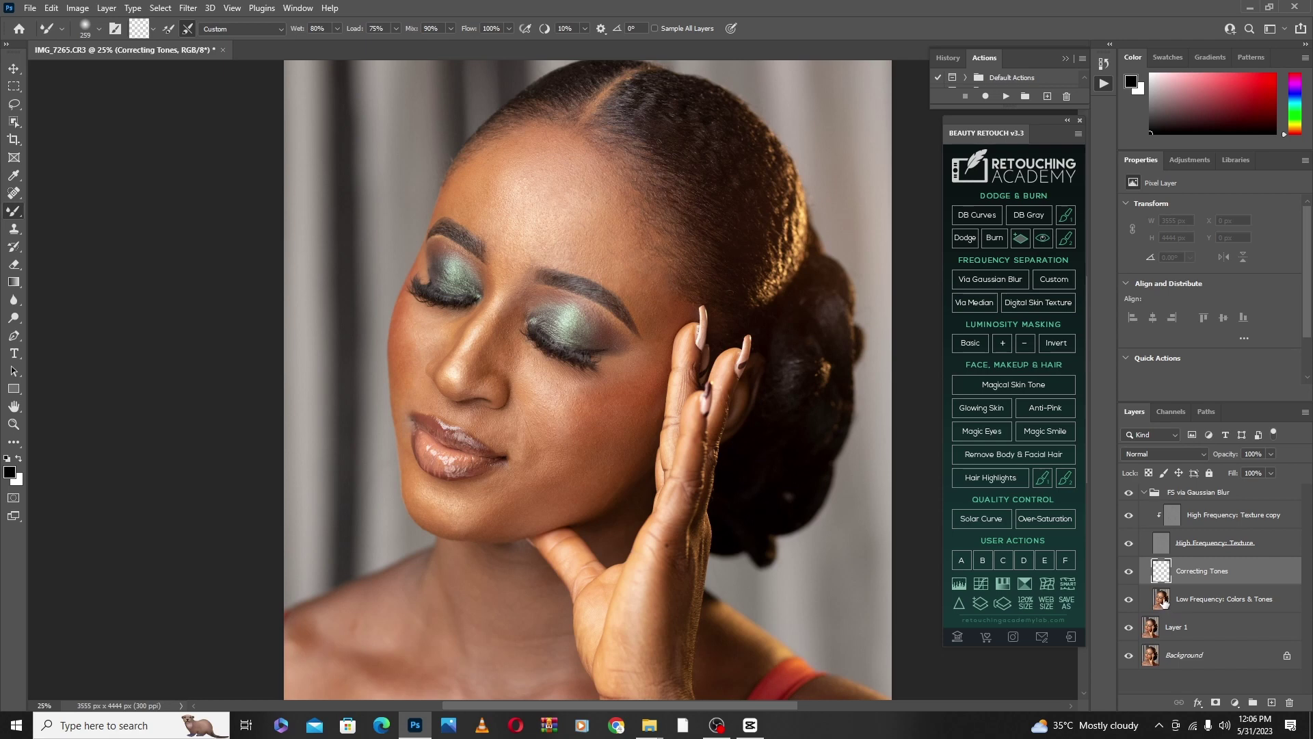
Select the Low Frequency: Colors & Tones layer and activate the Mixer Brush Tool
click(1165, 601)
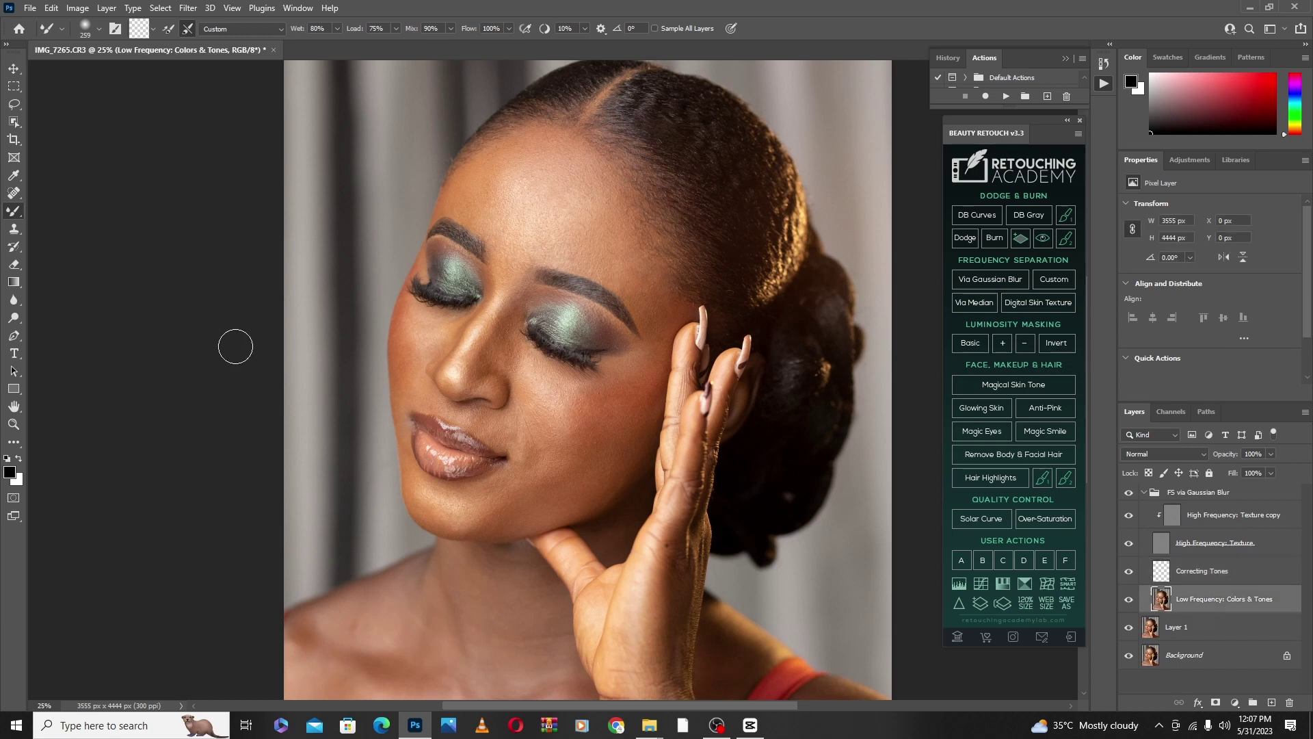
right_click(13, 212)
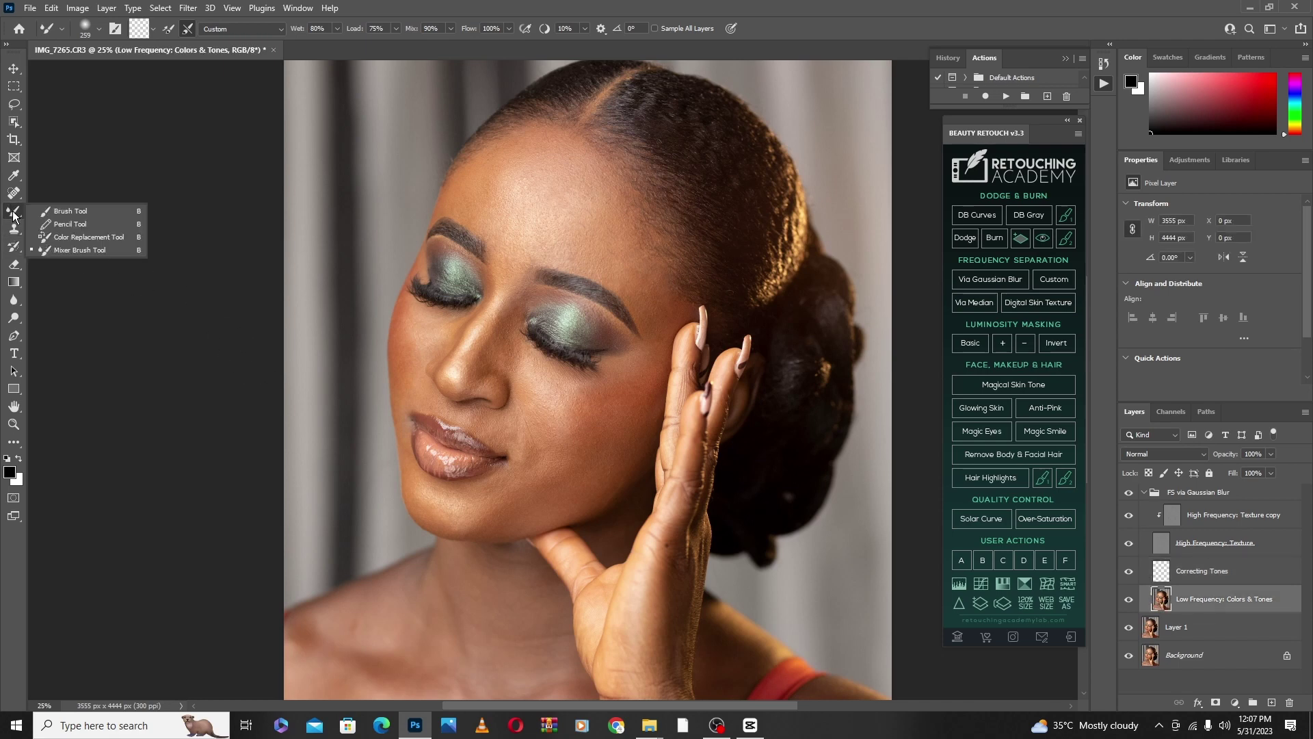
click(80, 249)
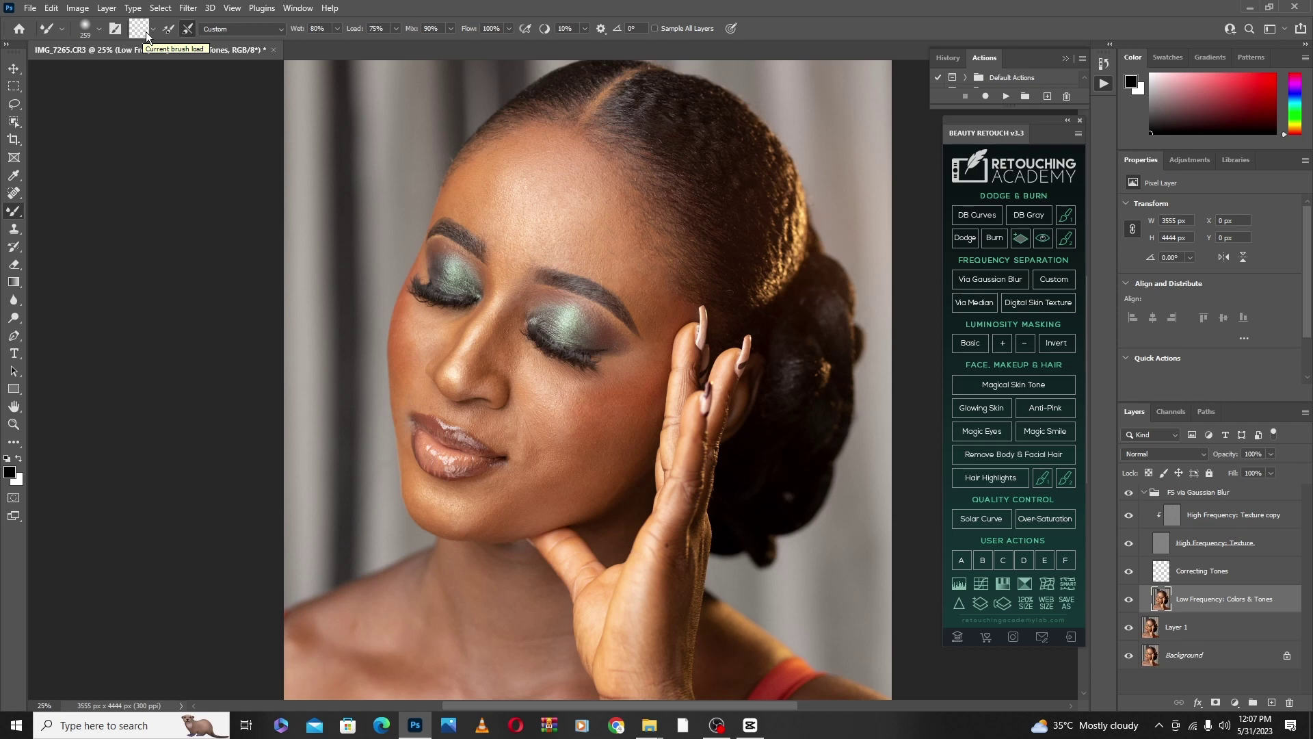
click(190, 28)
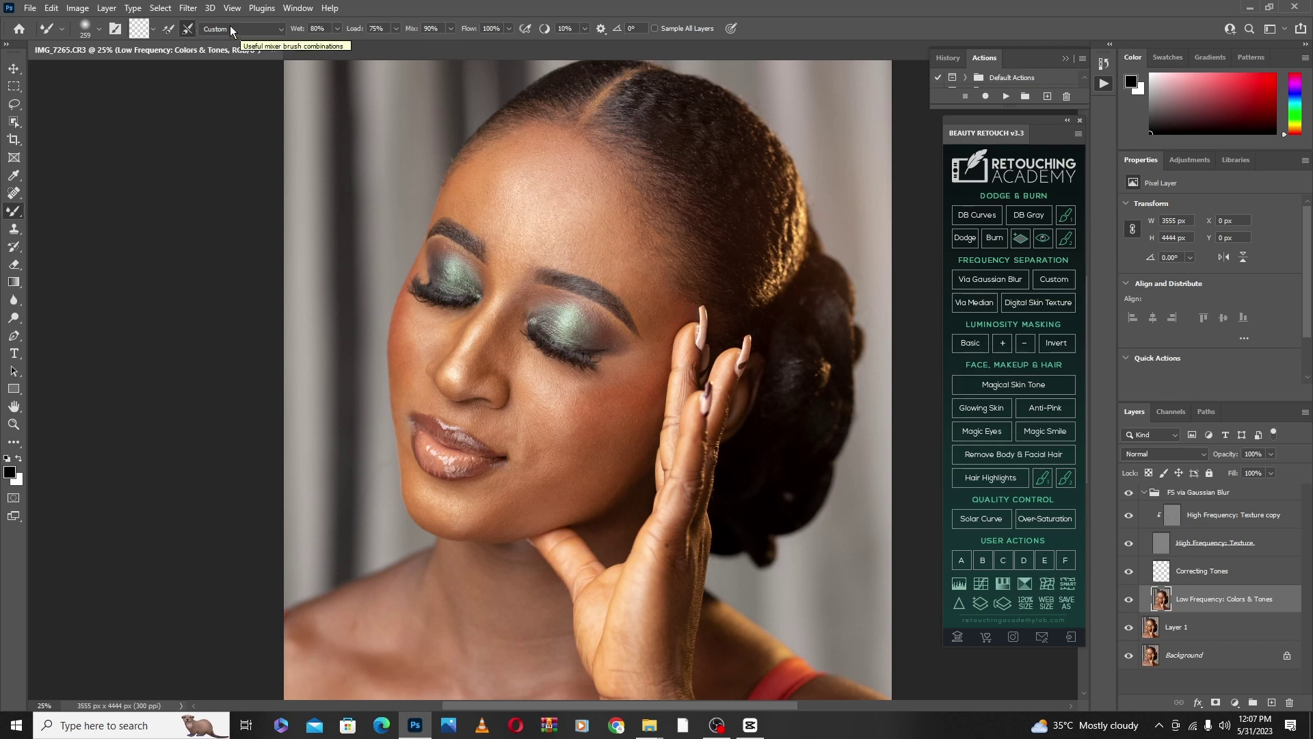
Set the Mixer Brush to Wet 40%, Load 43%, Mix 40%, Flow 45% and smoothing 0%
click(338, 28)
drag(313, 42, 312, 42)
click(389, 10)
click(396, 29)
drag(373, 44, 371, 45)
click(450, 28)
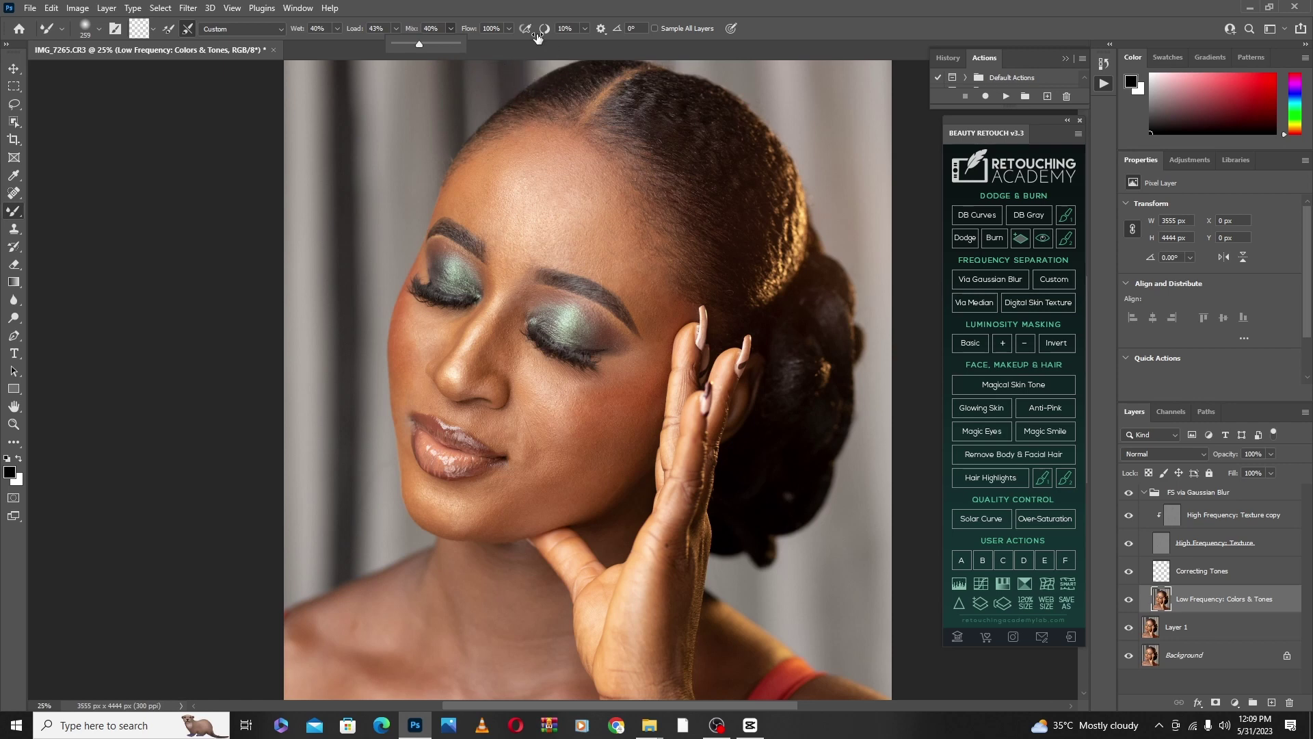
click(508, 30)
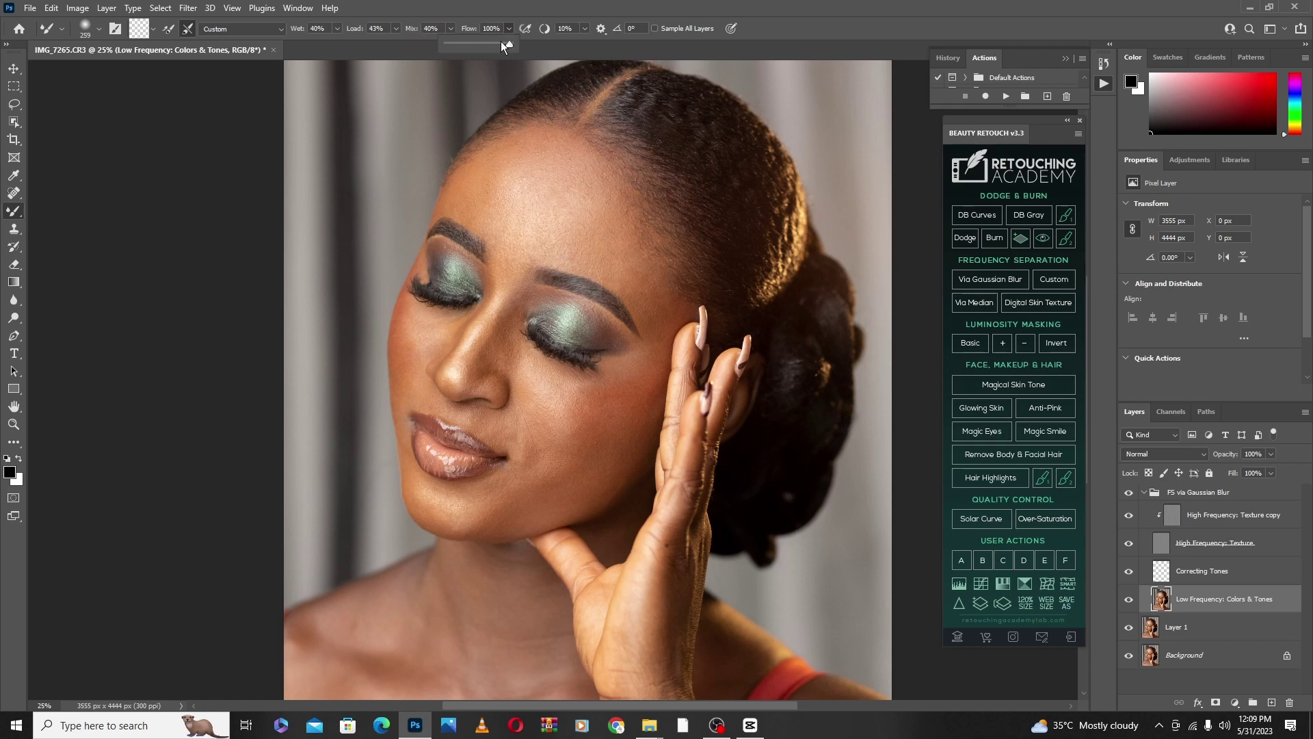
drag(474, 44, 476, 44)
click(585, 29)
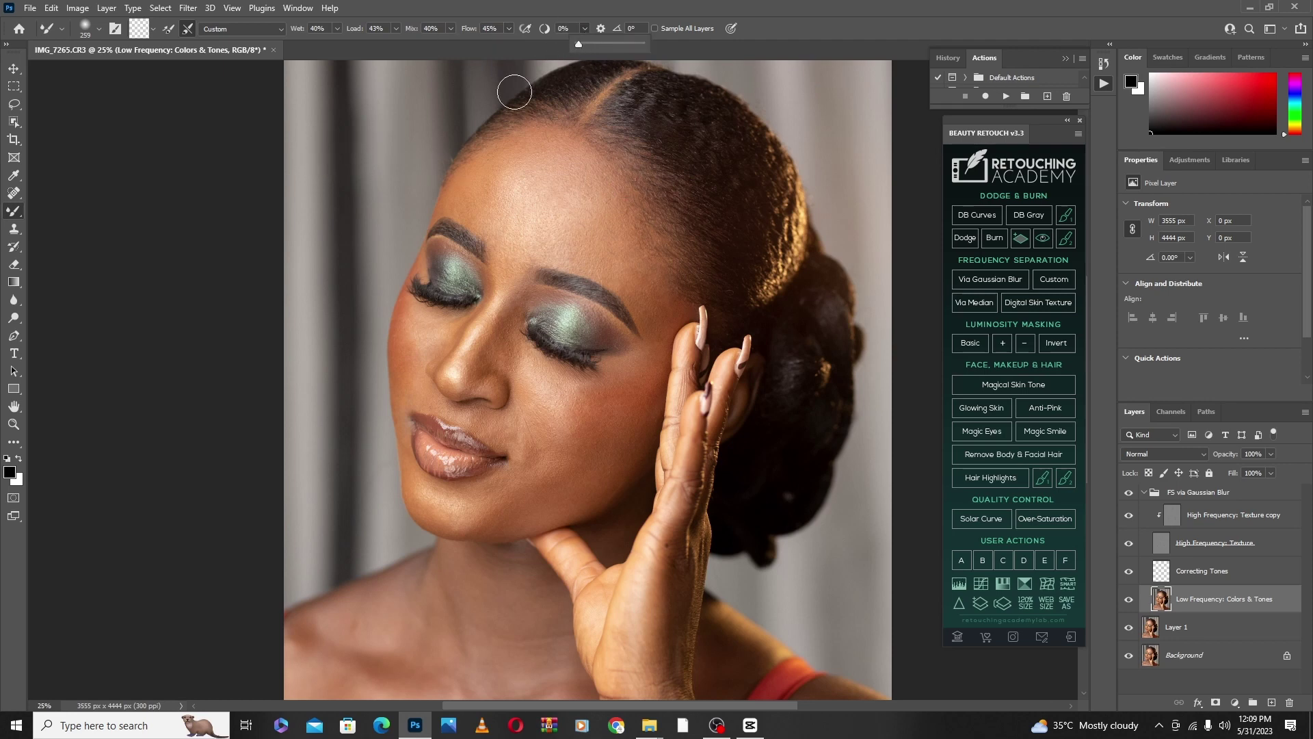
Examine the Low Frequency: Colors & Tones layer by hiding both High Frequency texture layers and showing them again
right_click(14, 211)
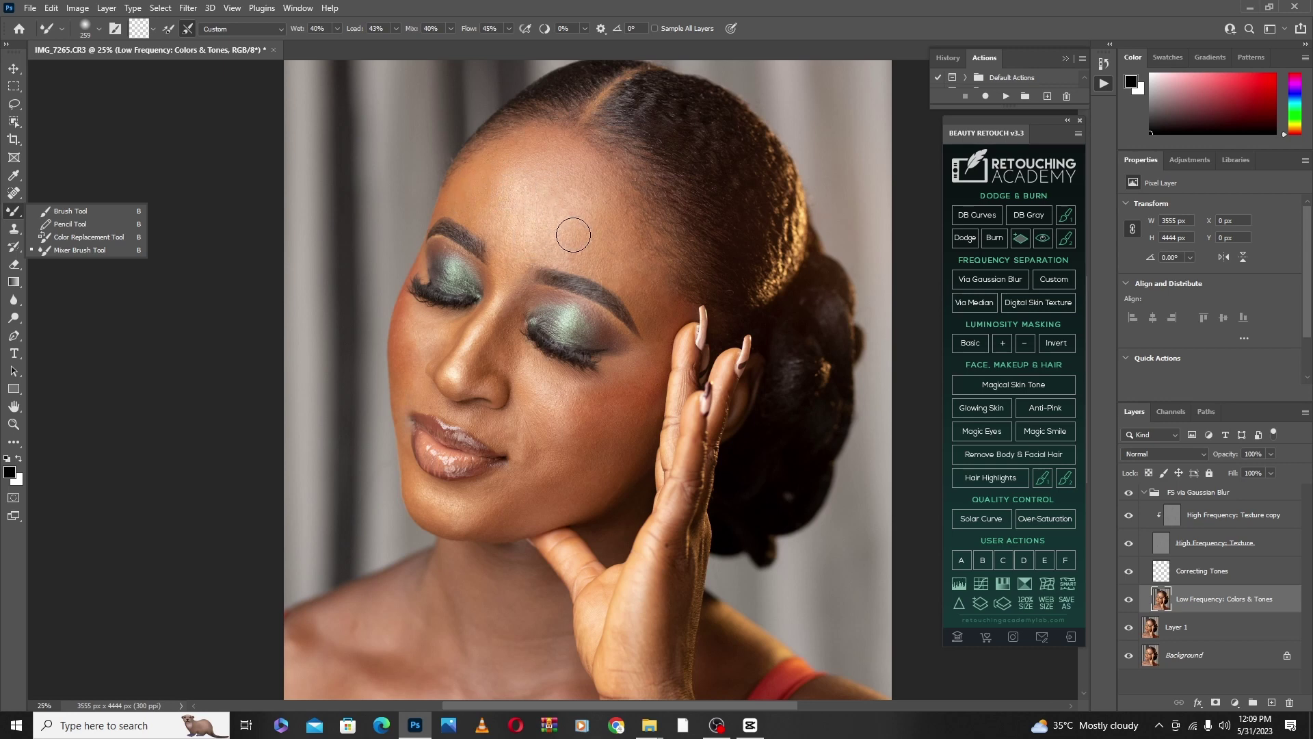
click(91, 250)
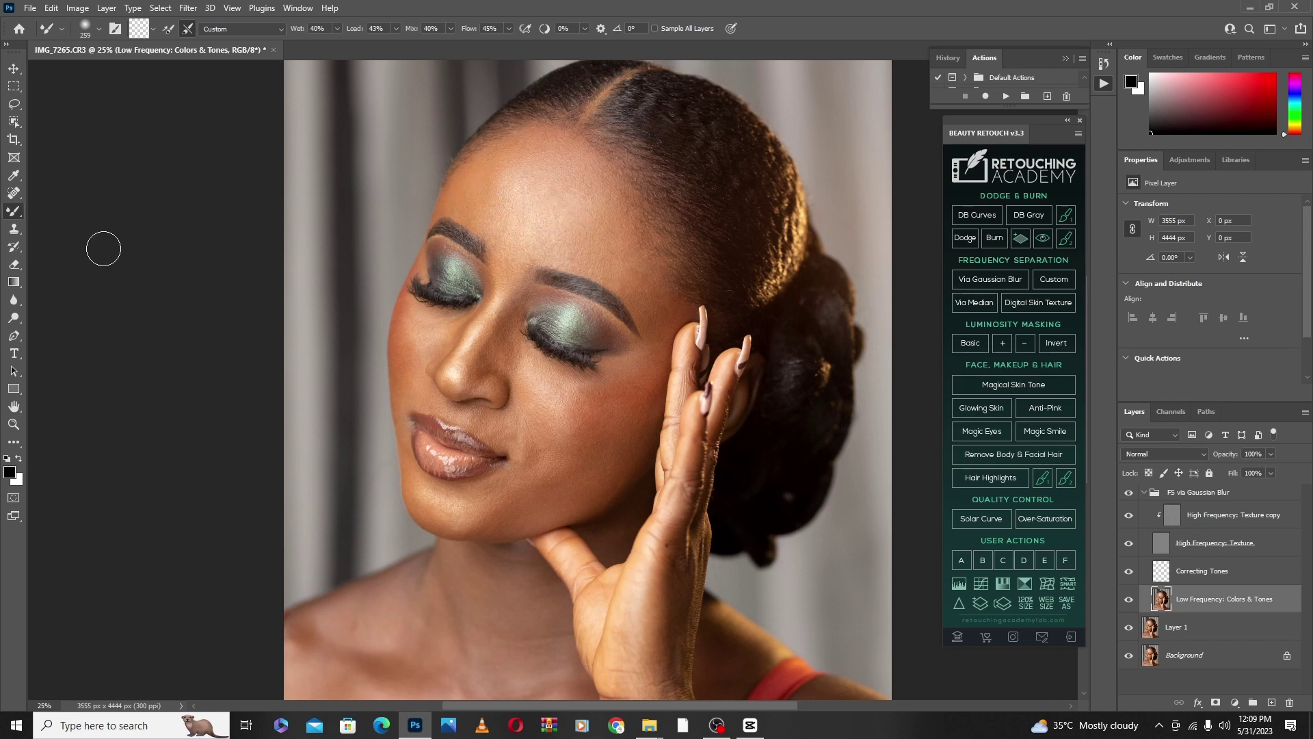
click(1148, 494)
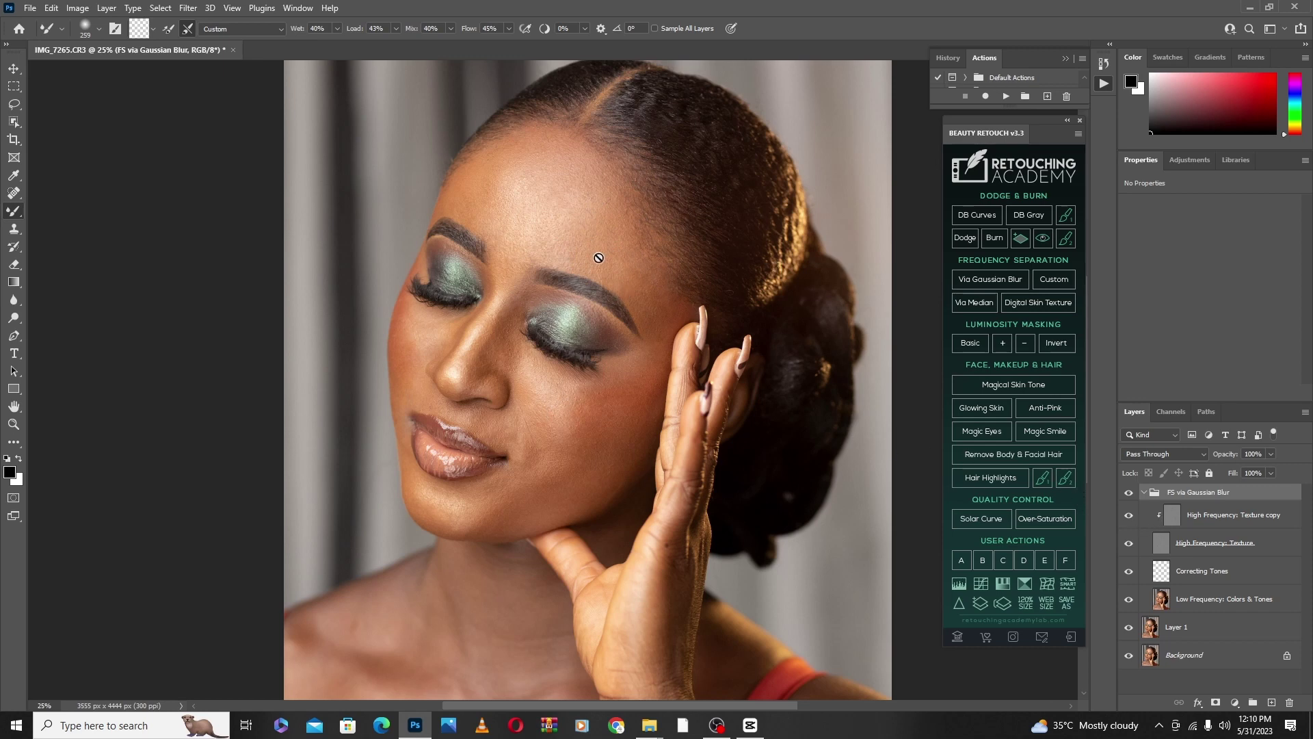
click(1128, 490)
click(1162, 602)
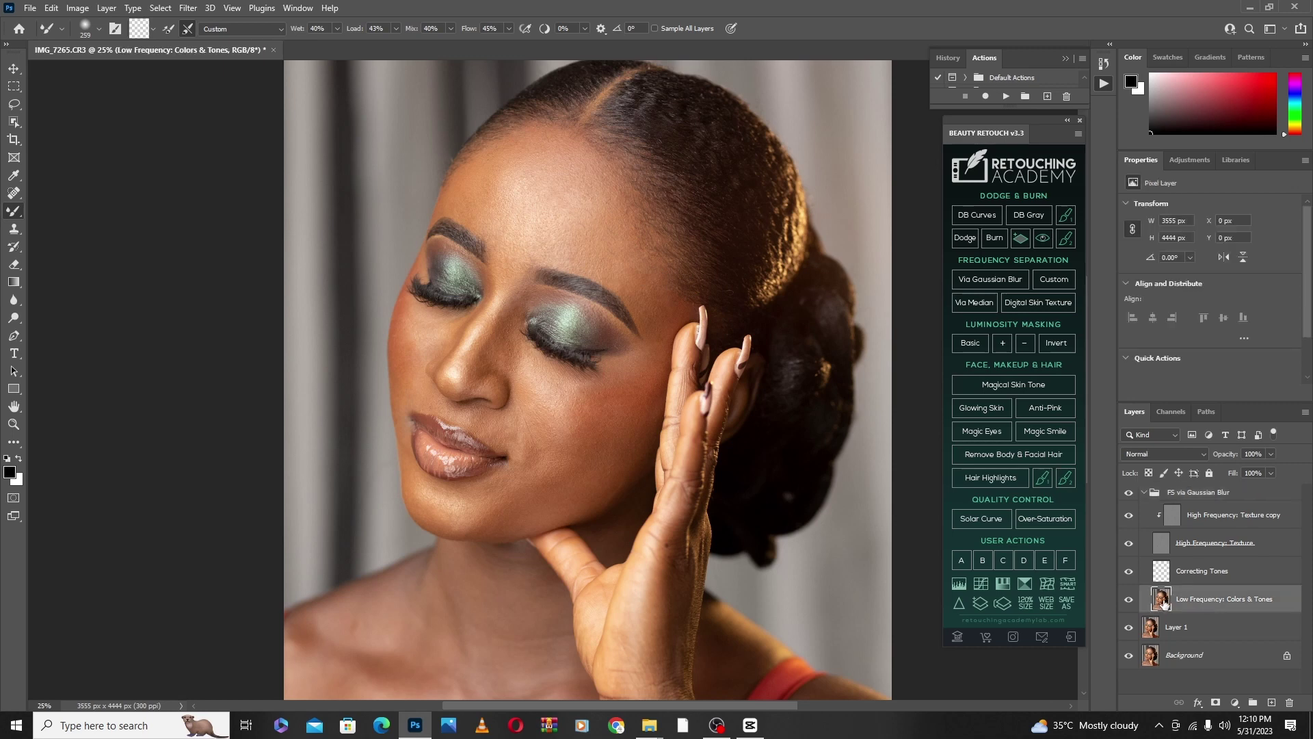
click(1128, 517)
click(1130, 544)
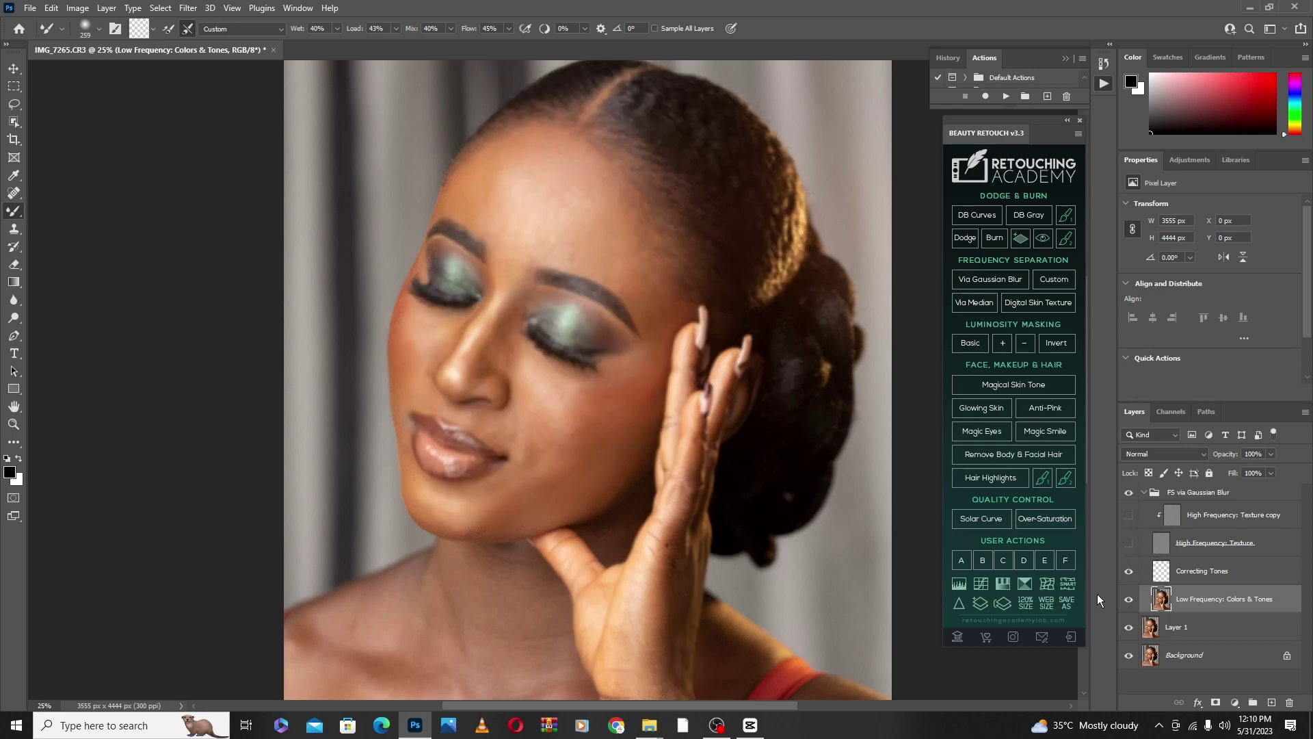
click(1129, 544)
click(1128, 517)
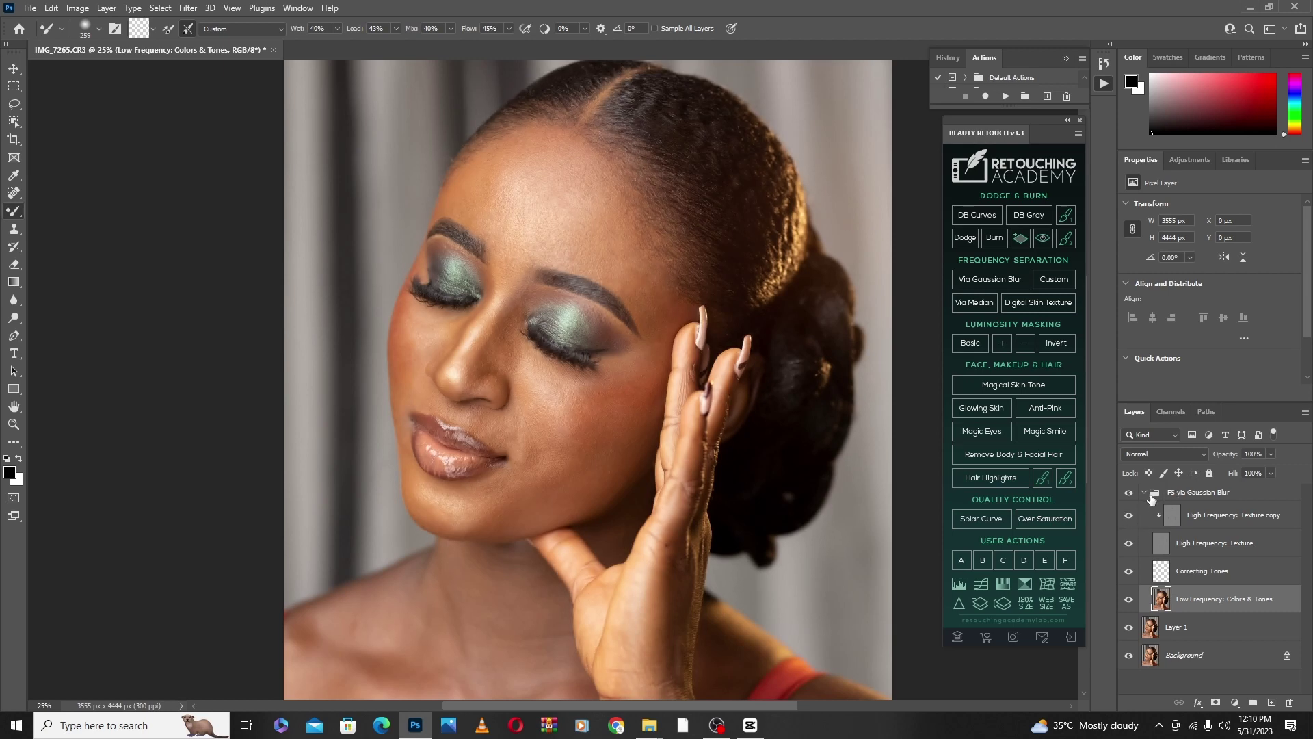
Add a Black & White adjustment above the Low Frequency layer with Reds at 85 and Yellows at -25
click(1189, 159)
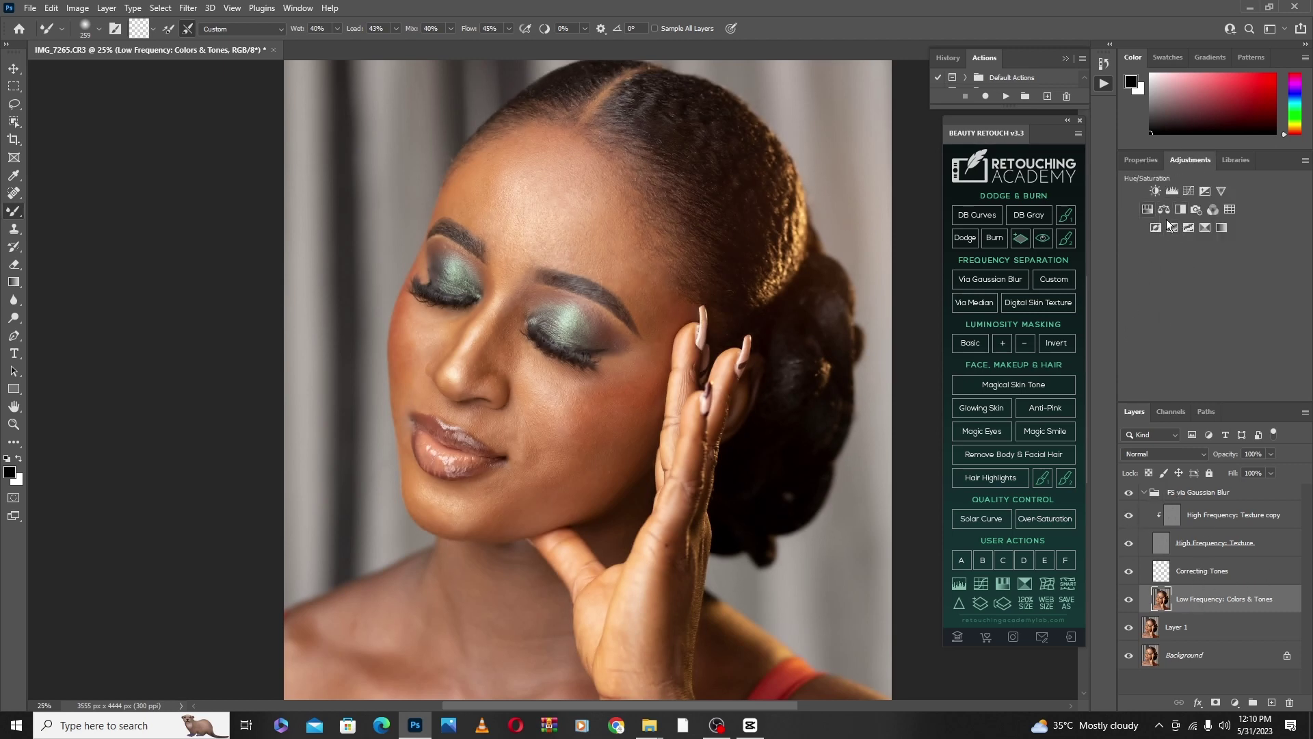
click(1180, 209)
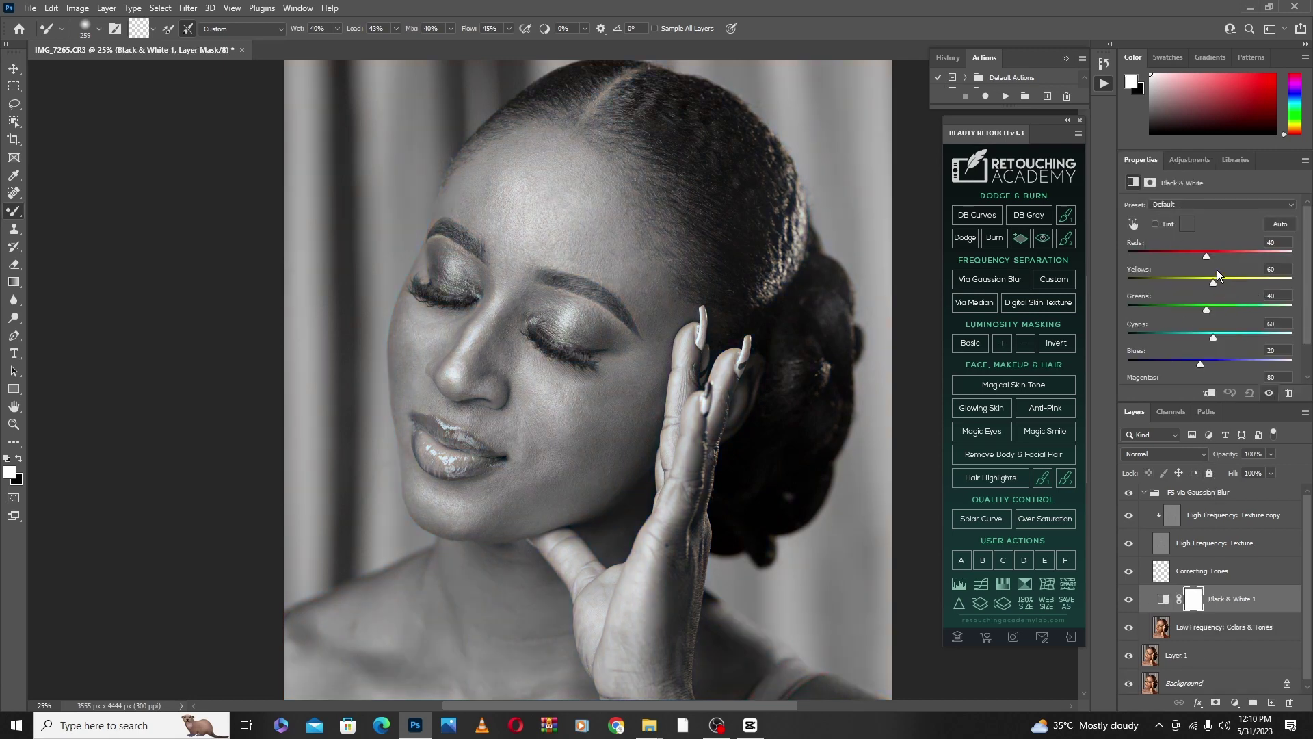
drag(1204, 253, 1187, 278)
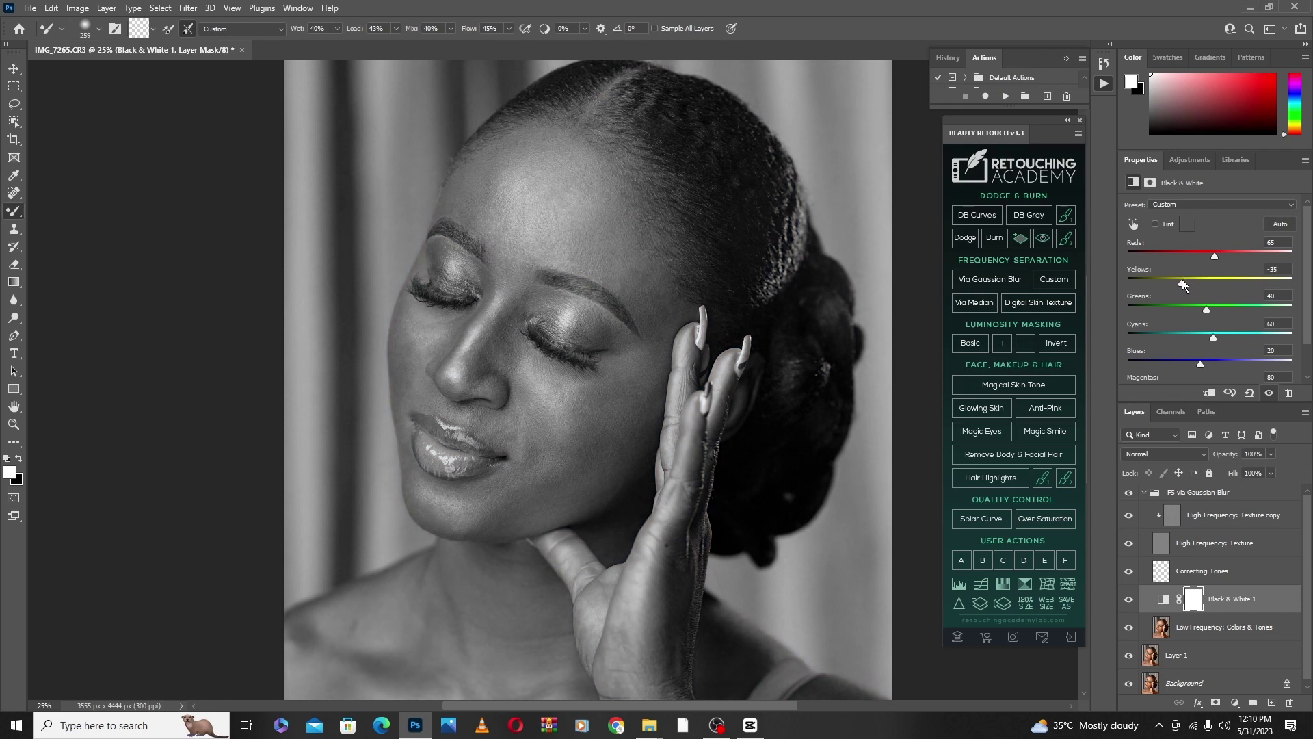
drag(1211, 253, 1222, 253)
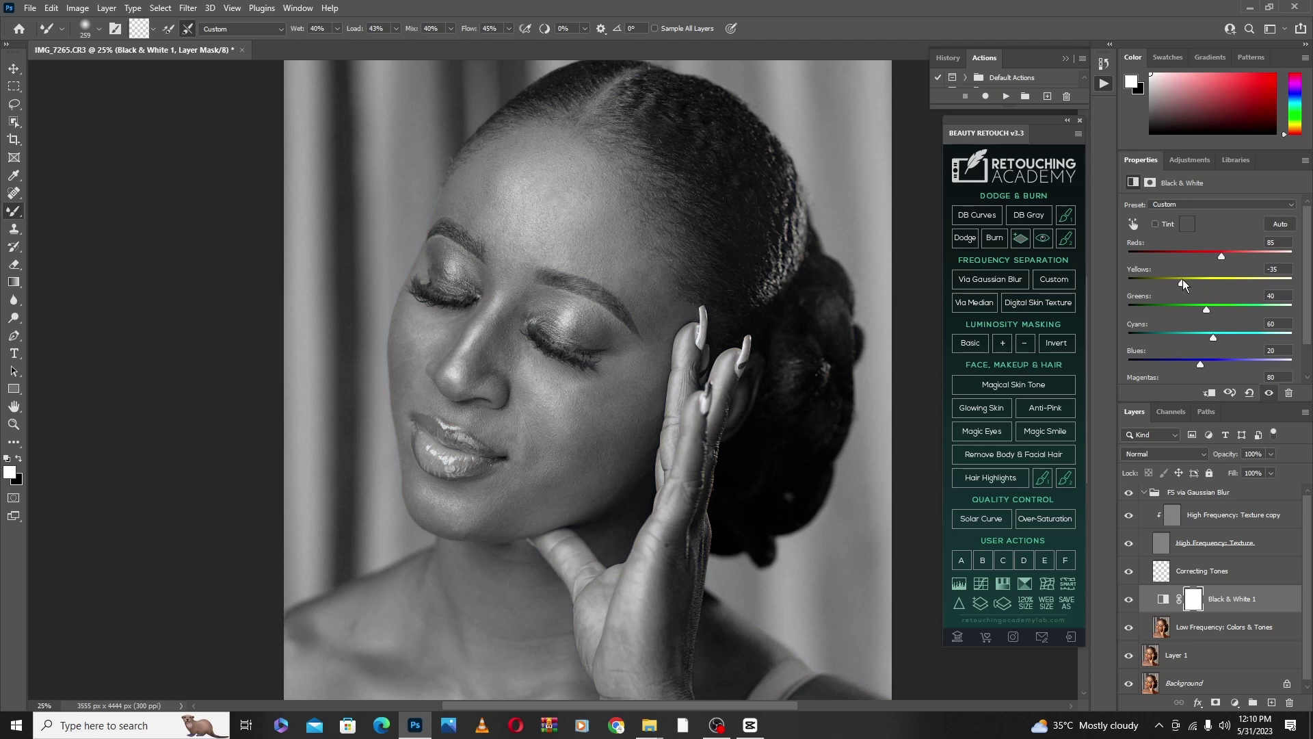
Hide both High Frequency texture layers and select the Low Frequency: Colors & Tones layer for Mixer Brush work
click(1128, 518)
click(1130, 545)
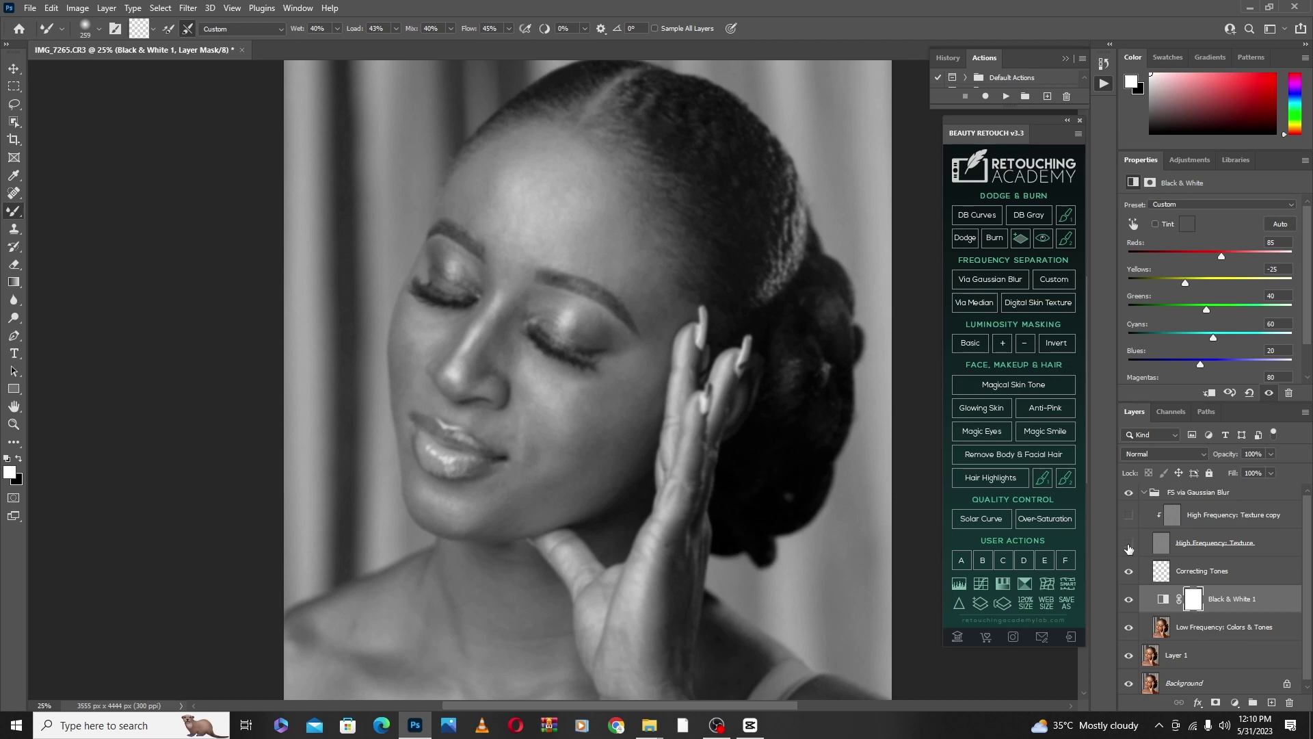
click(1162, 631)
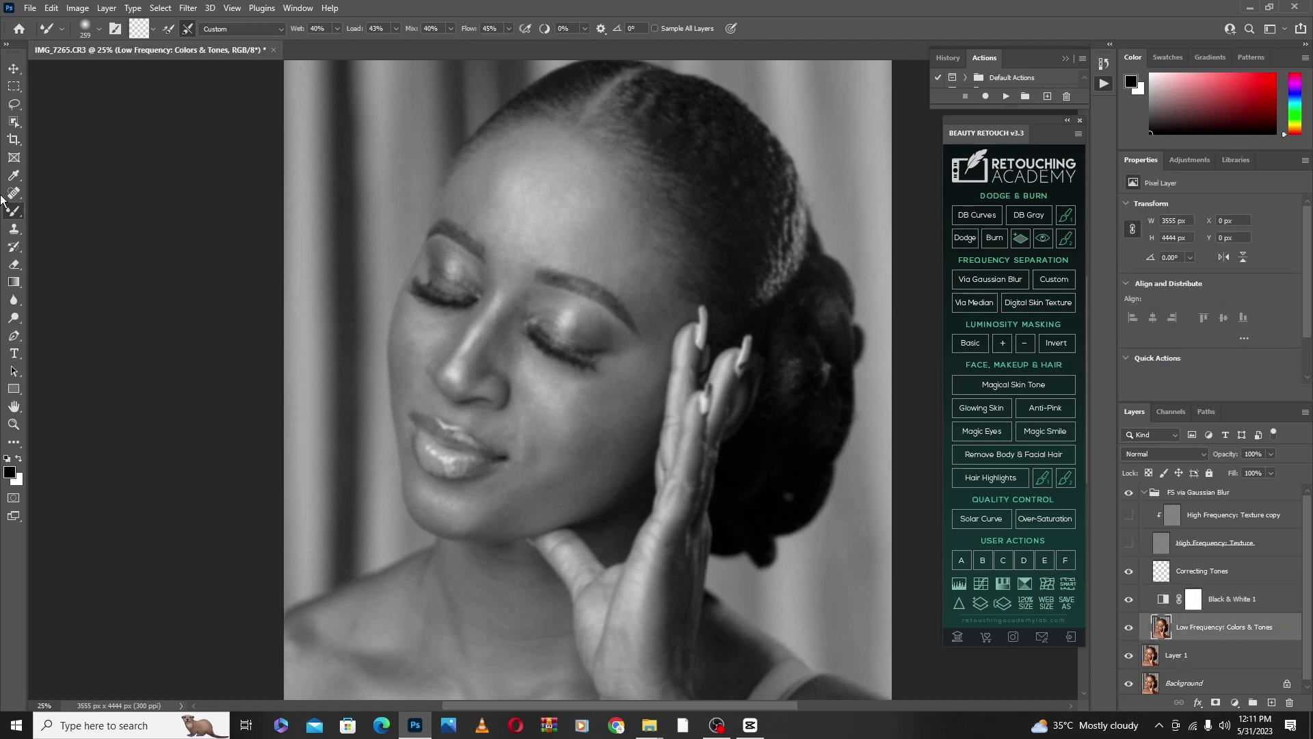
right_click(14, 219)
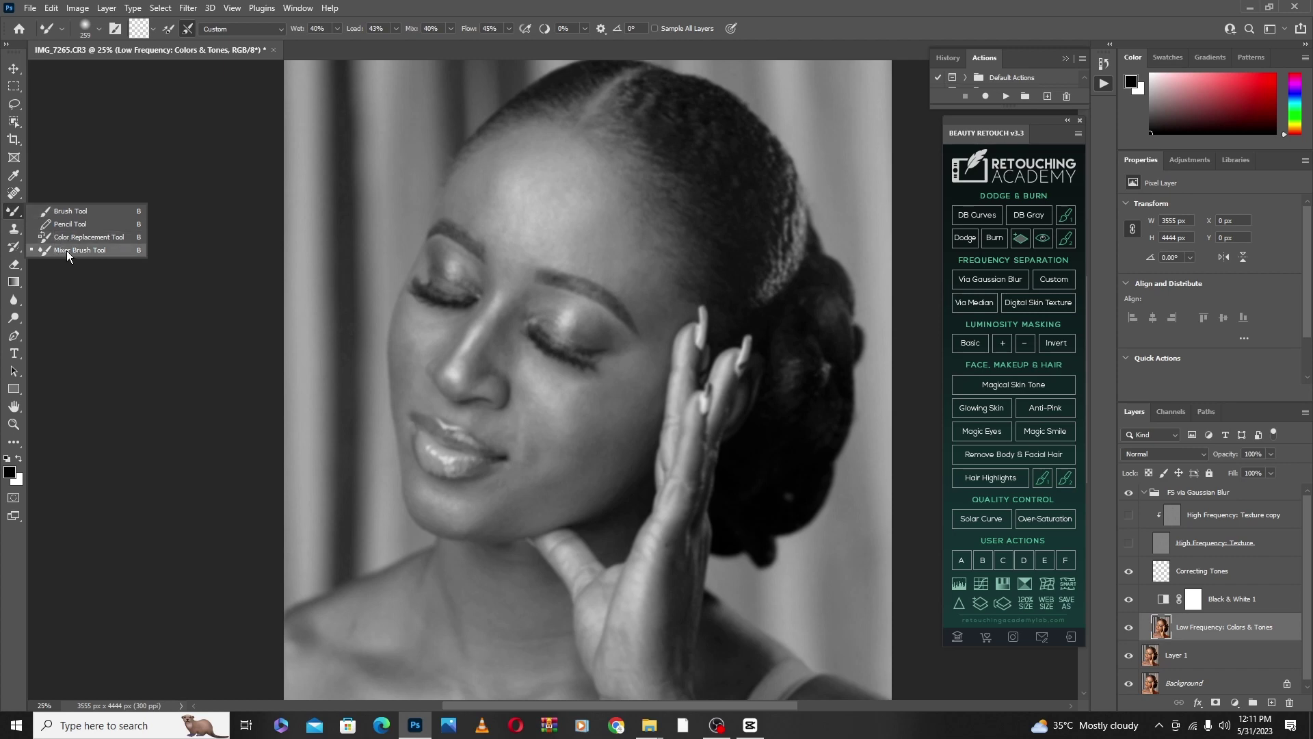
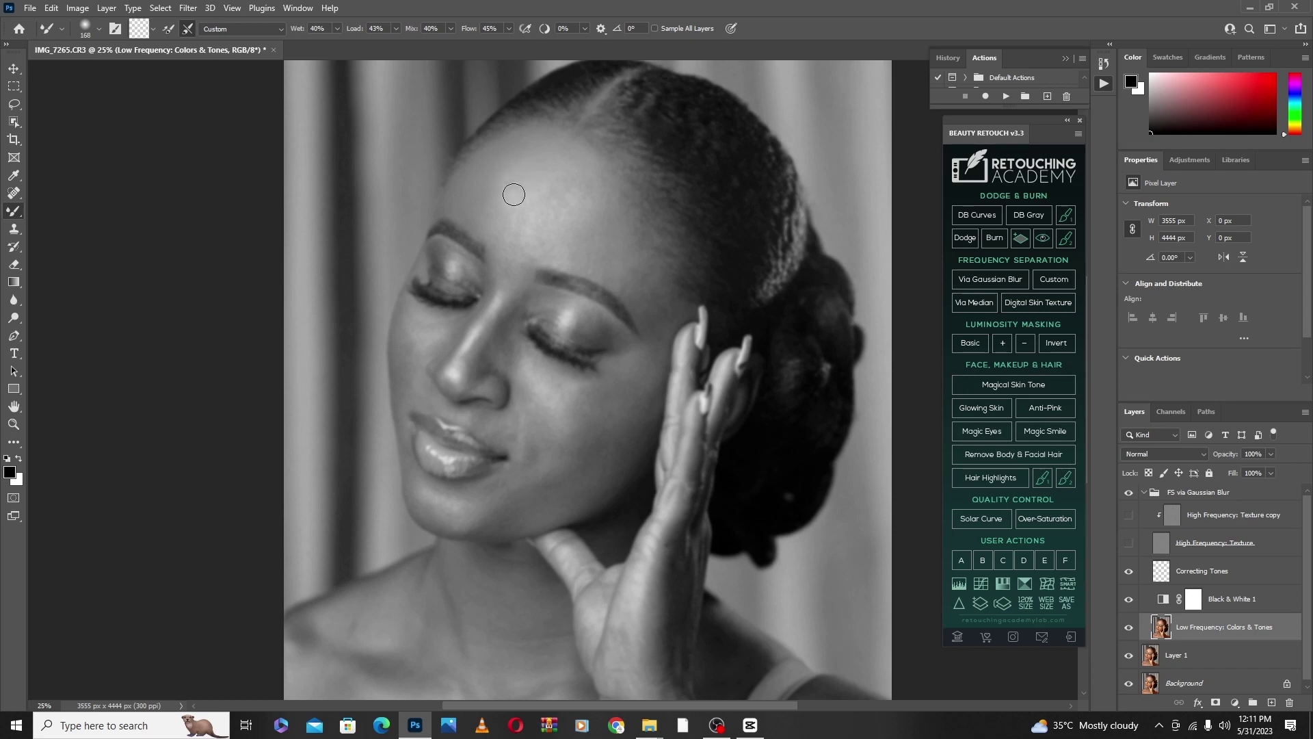
Enlarge the Mixer Brush to 228 px and blend uneven tones across the forehead, temple and the cheek beside the hand
right_click(571, 213)
drag(703, 247, 717, 243)
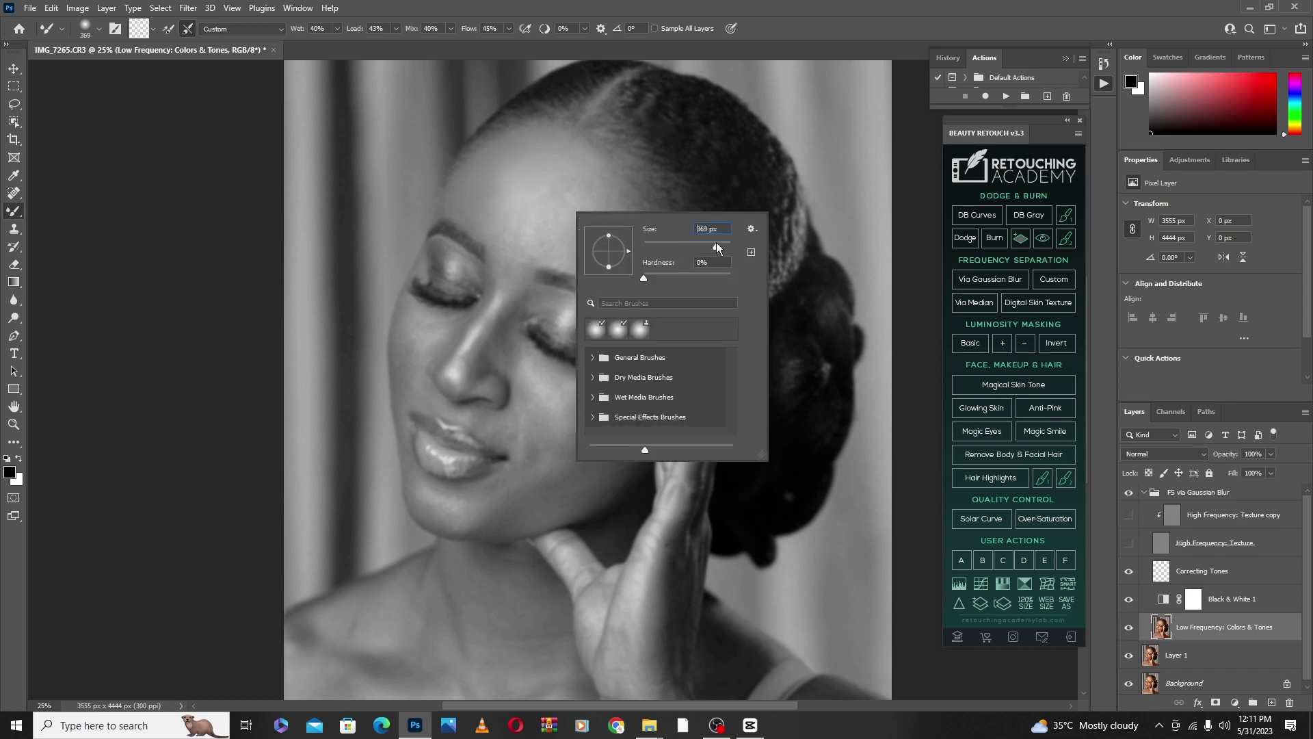
click(507, 188)
mouse_move(503, 209)
mouse_down()
mouse_move(549, 205)
mouse_move(518, 221)
mouse_move(563, 230)
mouse_move(539, 239)
mouse_move(534, 209)
mouse_move(569, 188)
mouse_move(553, 192)
mouse_move(548, 172)
mouse_move(587, 198)
mouse_move(599, 182)
mouse_move(569, 217)
mouse_move(565, 175)
mouse_move(539, 175)
mouse_move(537, 195)
mouse_move(523, 165)
mouse_move(498, 179)
mouse_move(540, 135)
mouse_move(485, 161)
mouse_move(468, 205)
mouse_move(528, 246)
mouse_move(515, 255)
mouse_move(606, 243)
mouse_move(592, 236)
mouse_move(595, 184)
mouse_move(562, 157)
mouse_move(564, 142)
mouse_move(499, 185)
mouse_move(537, 208)
mouse_move(516, 223)
mouse_move(547, 258)
mouse_move(583, 243)
mouse_move(600, 257)
mouse_move(560, 258)
mouse_up()
mouse_move(625, 223)
mouse_down()
mouse_move(606, 177)
mouse_move(626, 195)
mouse_move(600, 241)
mouse_move(603, 197)
mouse_move(580, 234)
mouse_move(588, 248)
mouse_move(557, 259)
mouse_move(540, 247)
mouse_move(623, 270)
mouse_move(603, 265)
mouse_move(647, 298)
mouse_move(624, 285)
mouse_move(638, 289)
mouse_move(627, 256)
mouse_move(617, 251)
mouse_move(636, 279)
mouse_move(605, 255)
mouse_move(611, 273)
mouse_move(654, 327)
mouse_move(677, 323)
mouse_move(626, 230)
mouse_move(621, 188)
mouse_move(617, 218)
mouse_move(594, 215)
mouse_move(598, 253)
mouse_move(595, 226)
mouse_move(485, 230)
mouse_move(498, 200)
mouse_move(589, 158)
mouse_move(500, 293)
mouse_move(504, 255)
mouse_move(615, 278)
mouse_move(608, 247)
mouse_move(677, 314)
mouse_move(646, 226)
mouse_move(599, 259)
mouse_move(551, 253)
mouse_move(590, 178)
mouse_move(575, 154)
mouse_move(540, 147)
mouse_move(498, 191)
mouse_up()
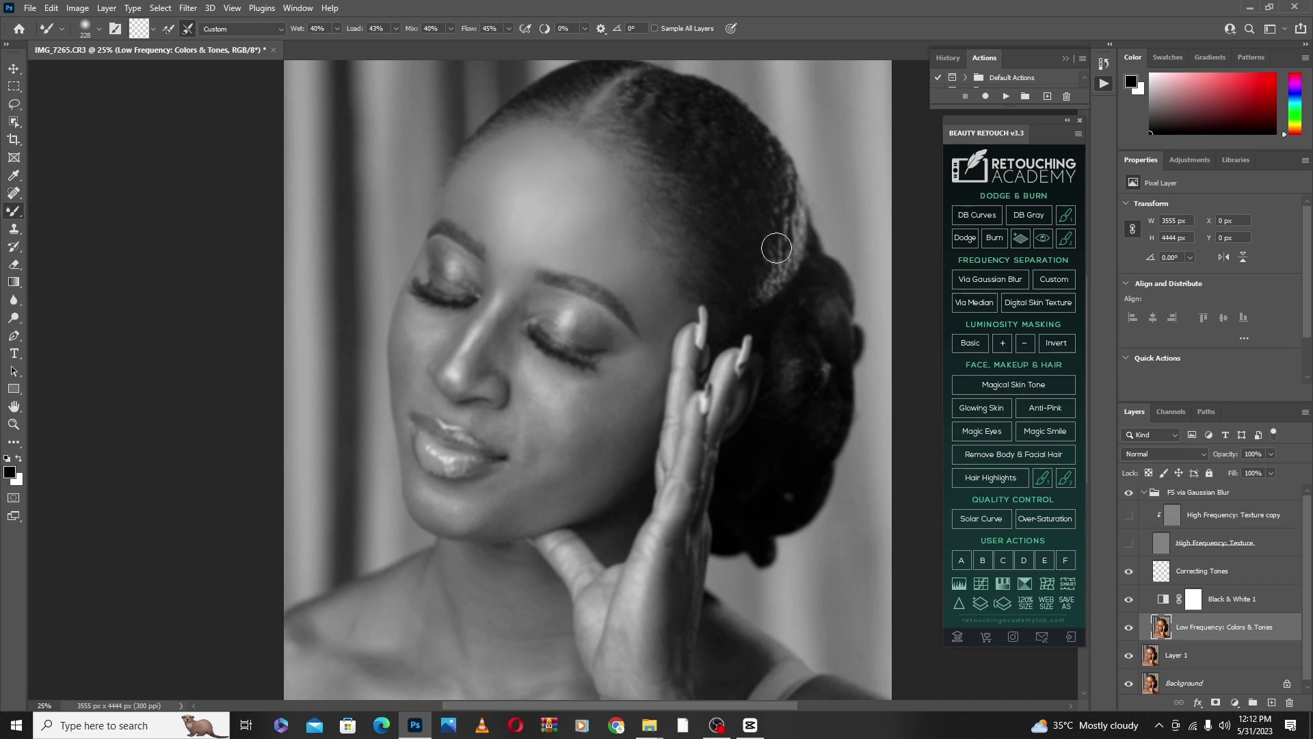
scroll(759, 248, down, 1)
mouse_move(650, 246)
mouse_down()
mouse_move(625, 262)
mouse_move(628, 280)
mouse_move(658, 271)
mouse_move(653, 362)
mouse_move(609, 377)
mouse_move(634, 352)
mouse_move(653, 358)
mouse_move(613, 421)
mouse_move(649, 385)
mouse_move(633, 416)
mouse_move(595, 435)
mouse_move(604, 388)
mouse_move(560, 384)
mouse_move(655, 361)
mouse_move(567, 382)
mouse_move(629, 362)
mouse_move(587, 374)
mouse_move(552, 363)
mouse_move(550, 379)
mouse_move(523, 349)
mouse_move(551, 386)
mouse_move(522, 326)
mouse_move(517, 350)
mouse_move(586, 379)
mouse_move(627, 346)
mouse_move(651, 351)
mouse_move(577, 381)
mouse_move(527, 367)
mouse_move(556, 415)
mouse_move(618, 413)
mouse_move(563, 431)
mouse_move(557, 411)
mouse_move(596, 389)
mouse_move(557, 381)
mouse_move(651, 375)
mouse_move(641, 422)
mouse_move(618, 408)
mouse_move(598, 431)
mouse_move(593, 354)
mouse_move(606, 462)
mouse_move(648, 413)
mouse_move(622, 457)
mouse_move(620, 441)
mouse_move(598, 463)
mouse_move(554, 471)
mouse_move(603, 432)
mouse_move(542, 475)
mouse_move(534, 463)
mouse_move(512, 483)
mouse_move(501, 475)
mouse_move(527, 449)
mouse_move(515, 410)
mouse_move(517, 427)
mouse_move(544, 420)
mouse_move(525, 449)
mouse_move(566, 454)
mouse_move(554, 445)
mouse_move(522, 463)
mouse_move(531, 400)
mouse_move(672, 388)
mouse_move(578, 393)
mouse_move(637, 352)
mouse_move(611, 371)
mouse_up()
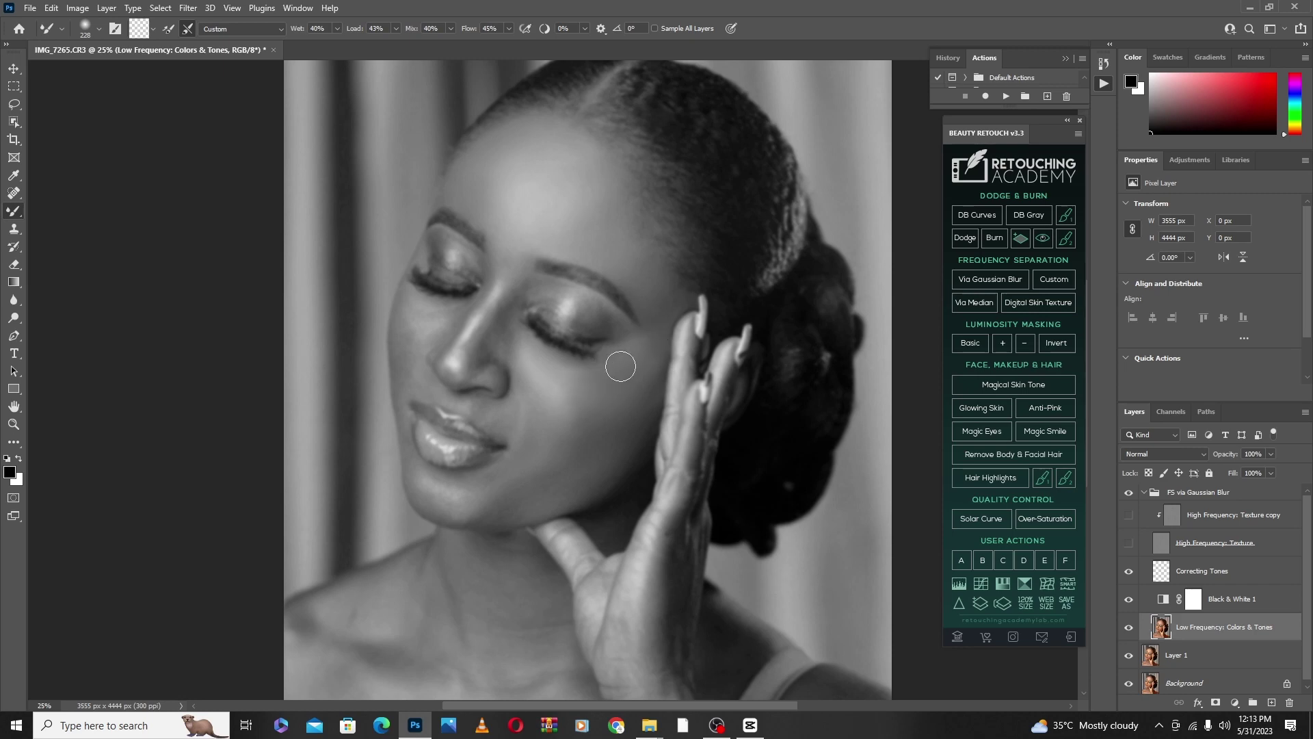
Reduce the Mixer Brush size to 152 px and blend the smaller tonal patches on the face
right_click(752, 306)
drag(891, 342, 878, 339)
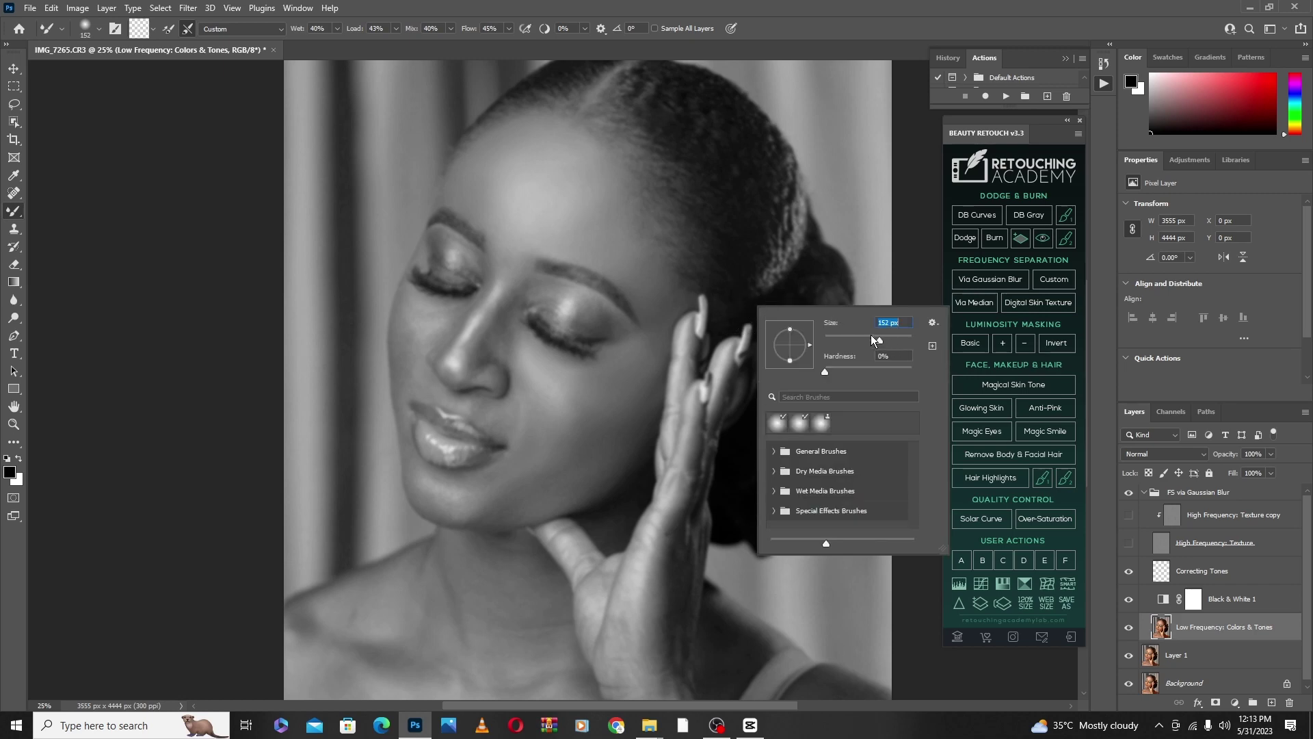
click(676, 297)
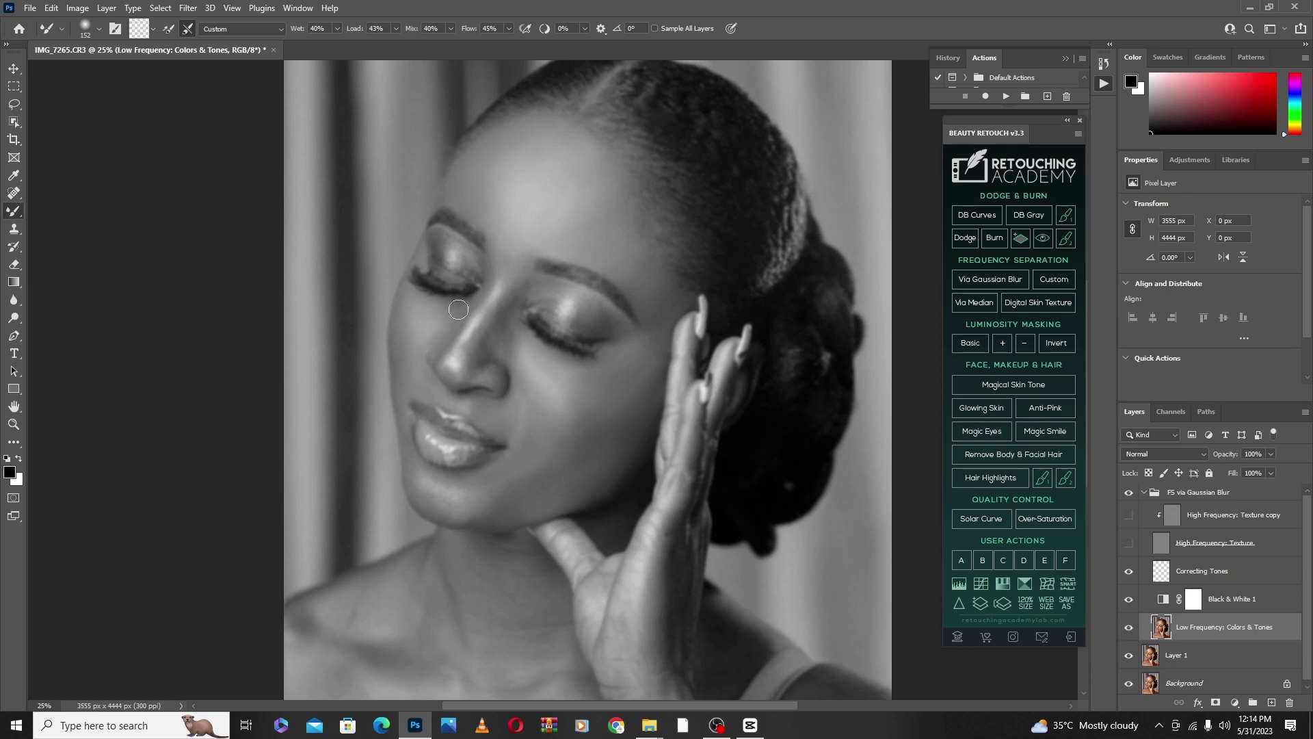
Reduce the Mixer Brush to 114 px and blend the small tonal patches around the cheek, mouth and chin
right_click(539, 291)
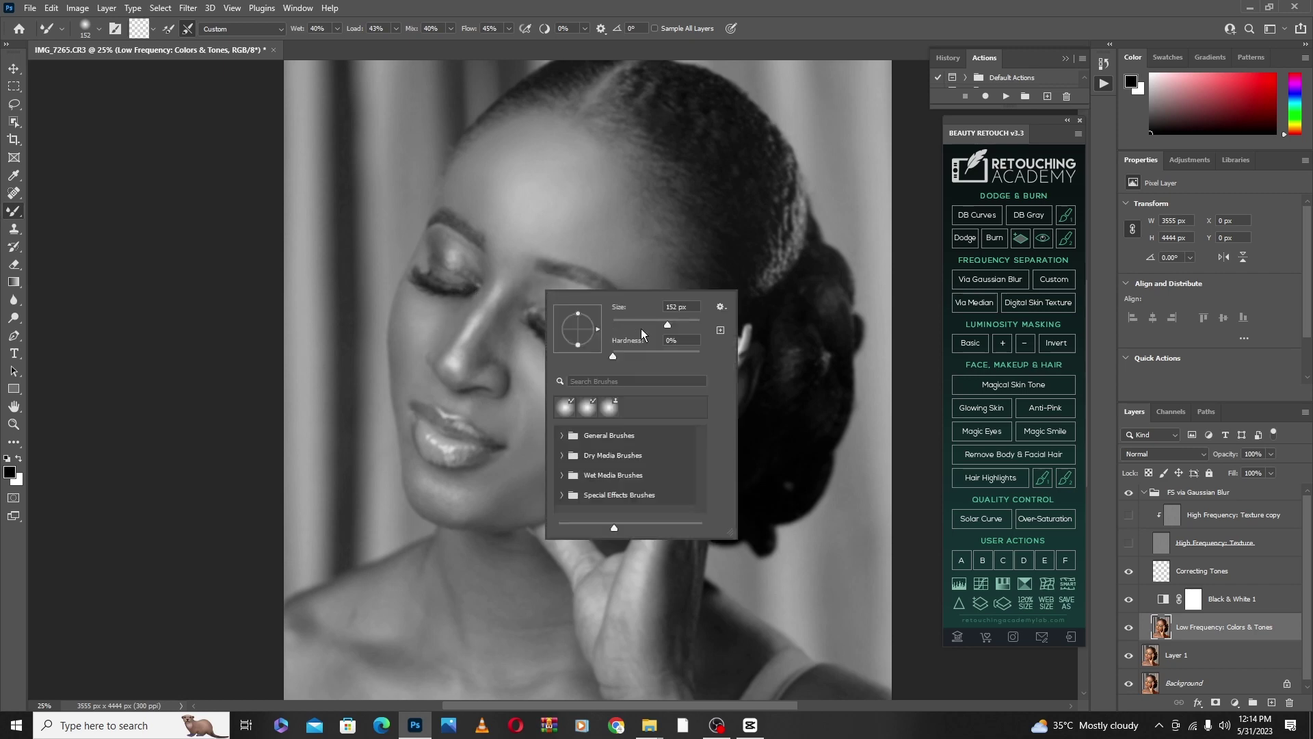
key(Return)
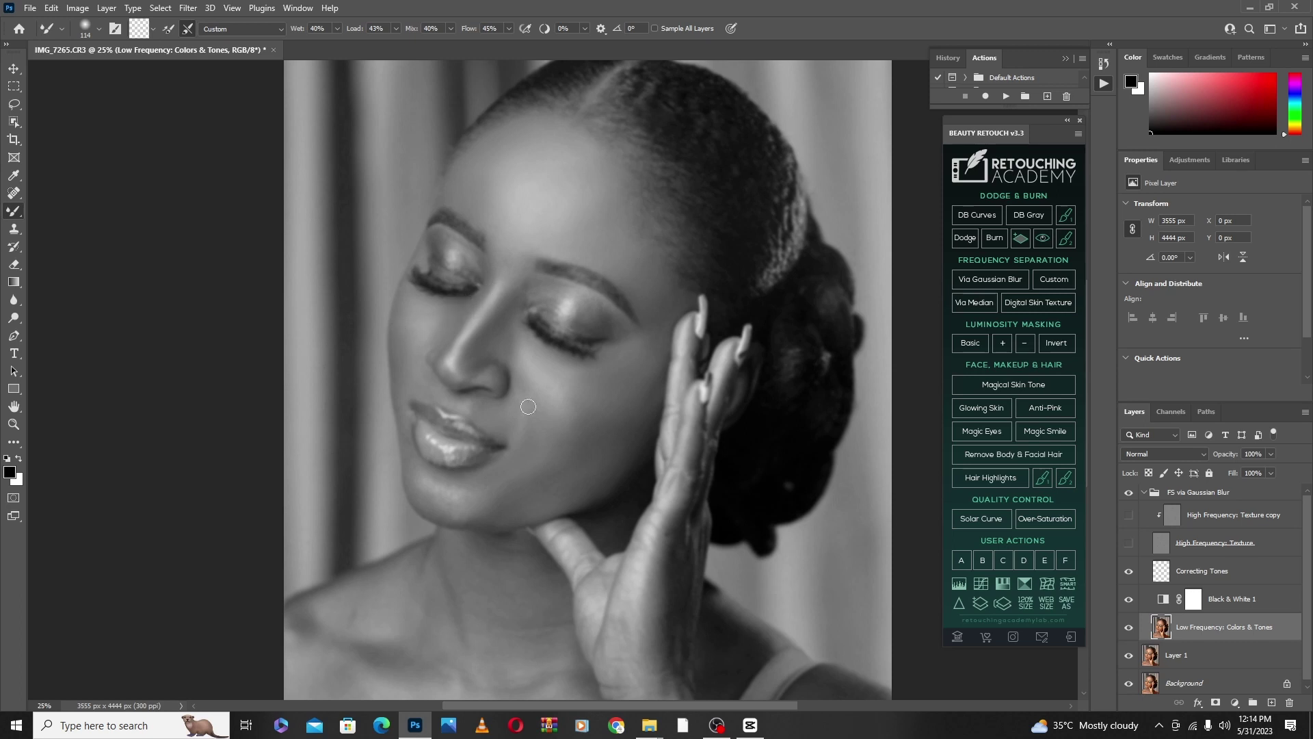
scroll(531, 403, down, 2)
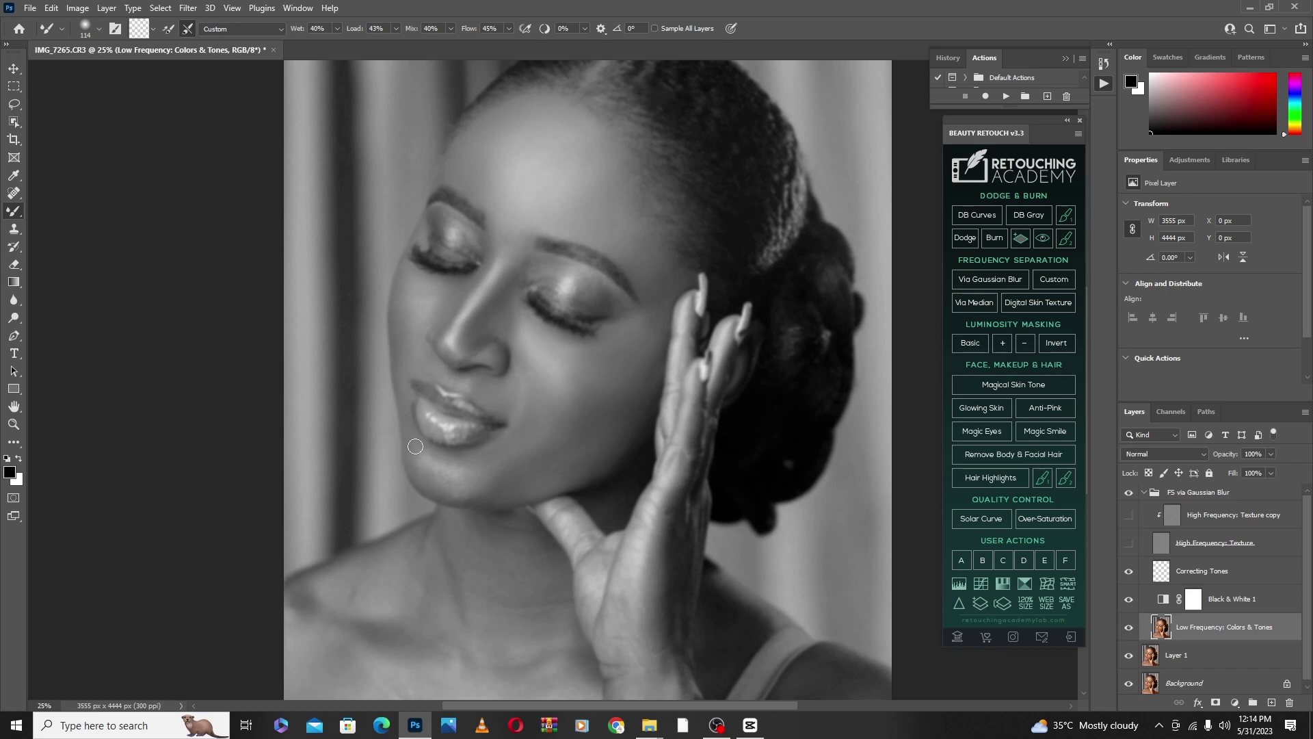
Resize the Mixer Brush to 146 px and 130 px to blend uneven tones on the face beside the hand and around the brow
right_click(619, 457)
key(Return)
right_click(619, 384)
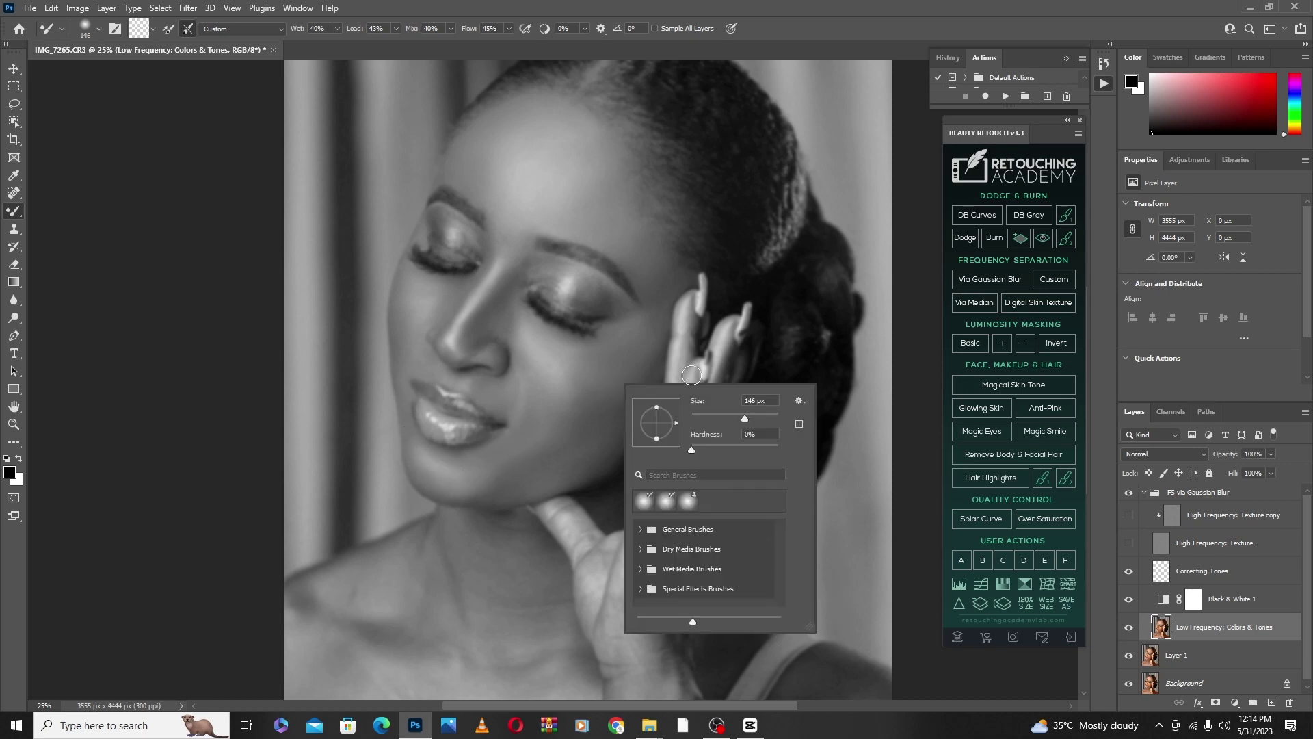
drag(746, 419, 742, 416)
click(581, 309)
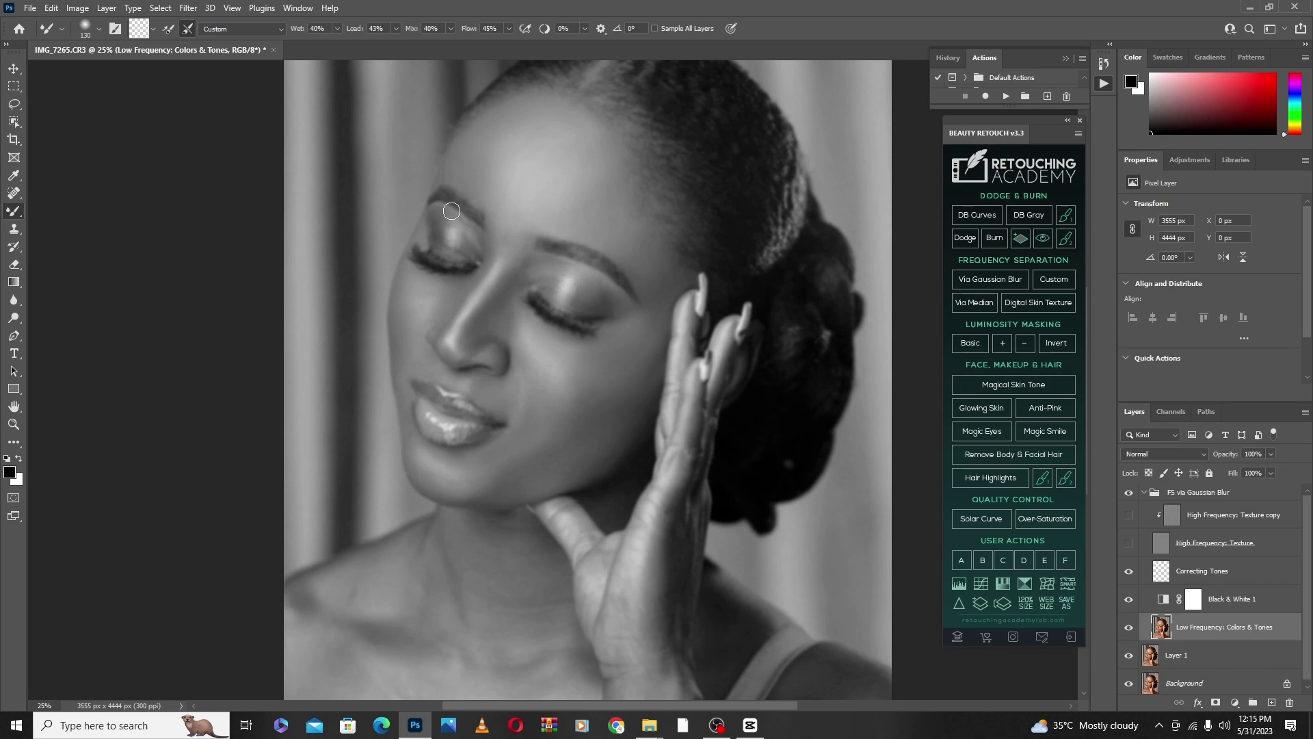
Blend the inner eye and nose bridge with the Mixer Brush at 81 px, and the jawline at 143 px
right_click(560, 267)
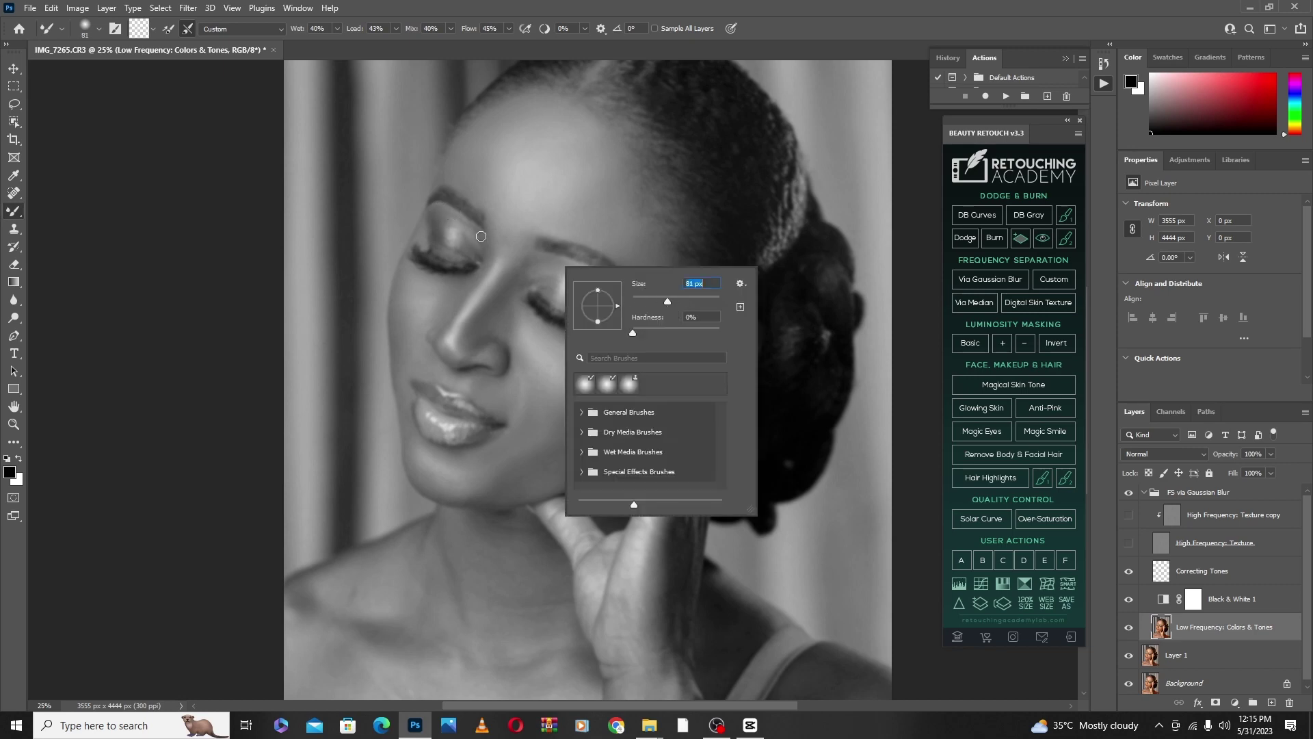
key(Return)
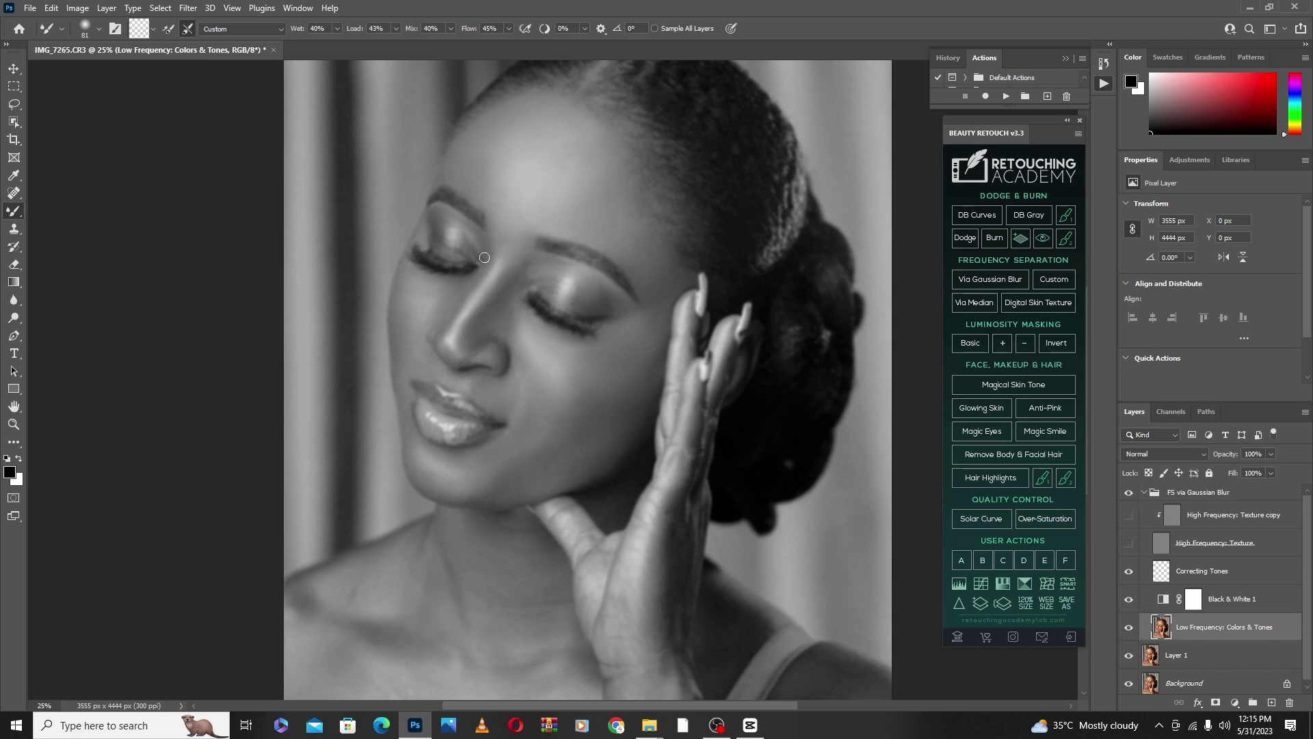
scroll(572, 269, down, 1)
right_click(599, 291)
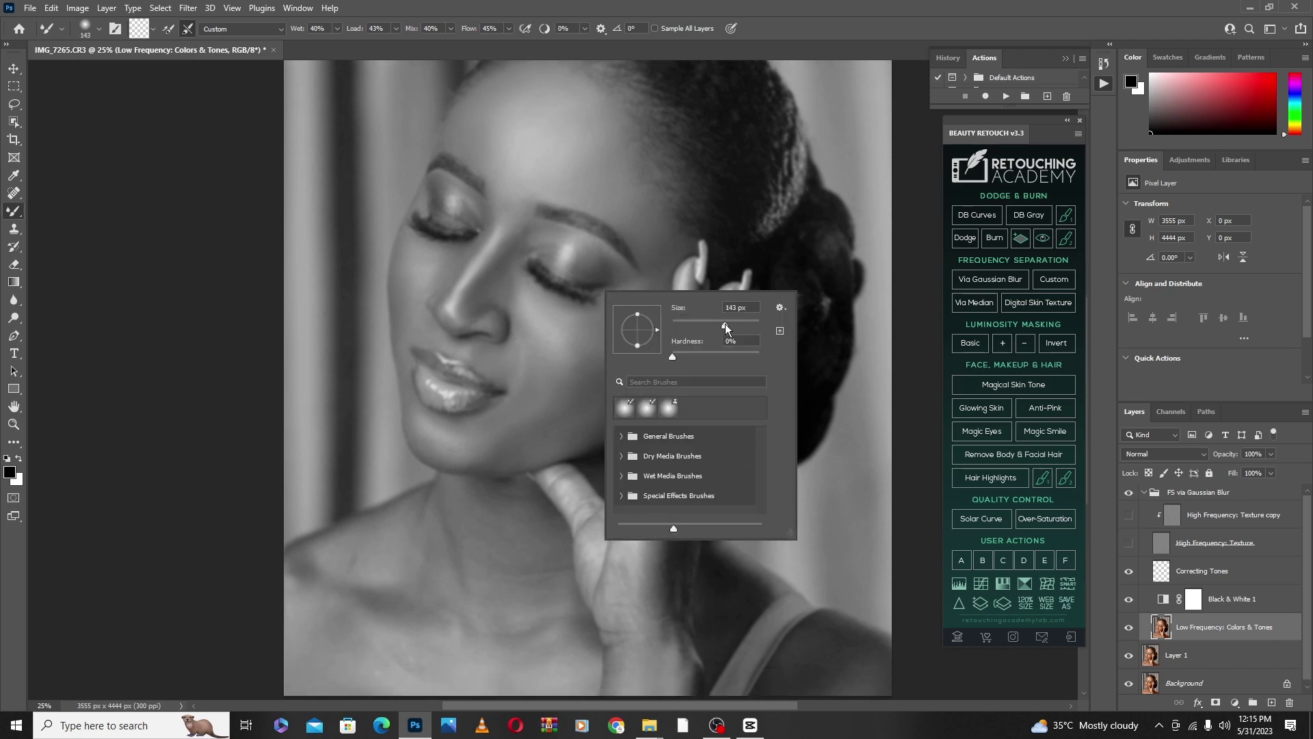
key(Return)
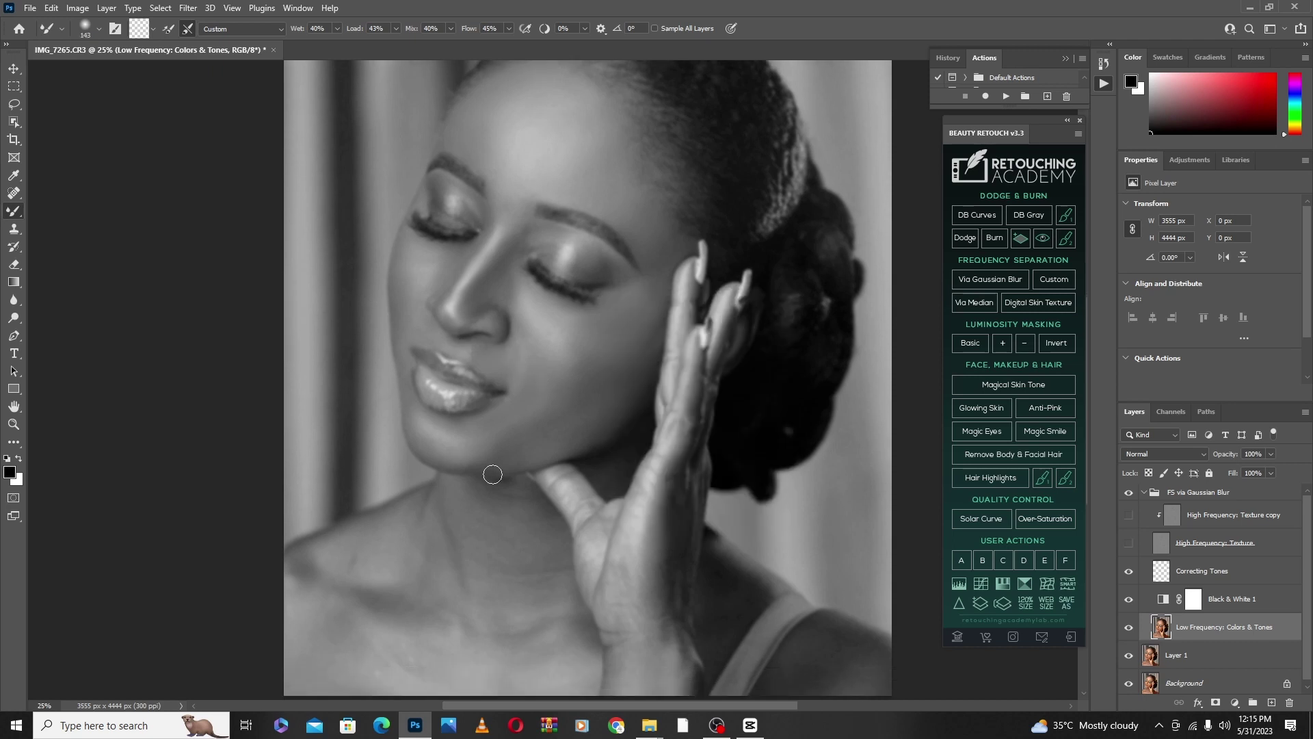
Enlarge the Mixer Brush to 196 px and blend the tones on the neck, chest and hand
right_click(515, 457)
drag(635, 491, 625, 491)
key(Return)
scroll(537, 404, down, 4)
right_click(562, 393)
drag(683, 429, 692, 424)
key(Return)
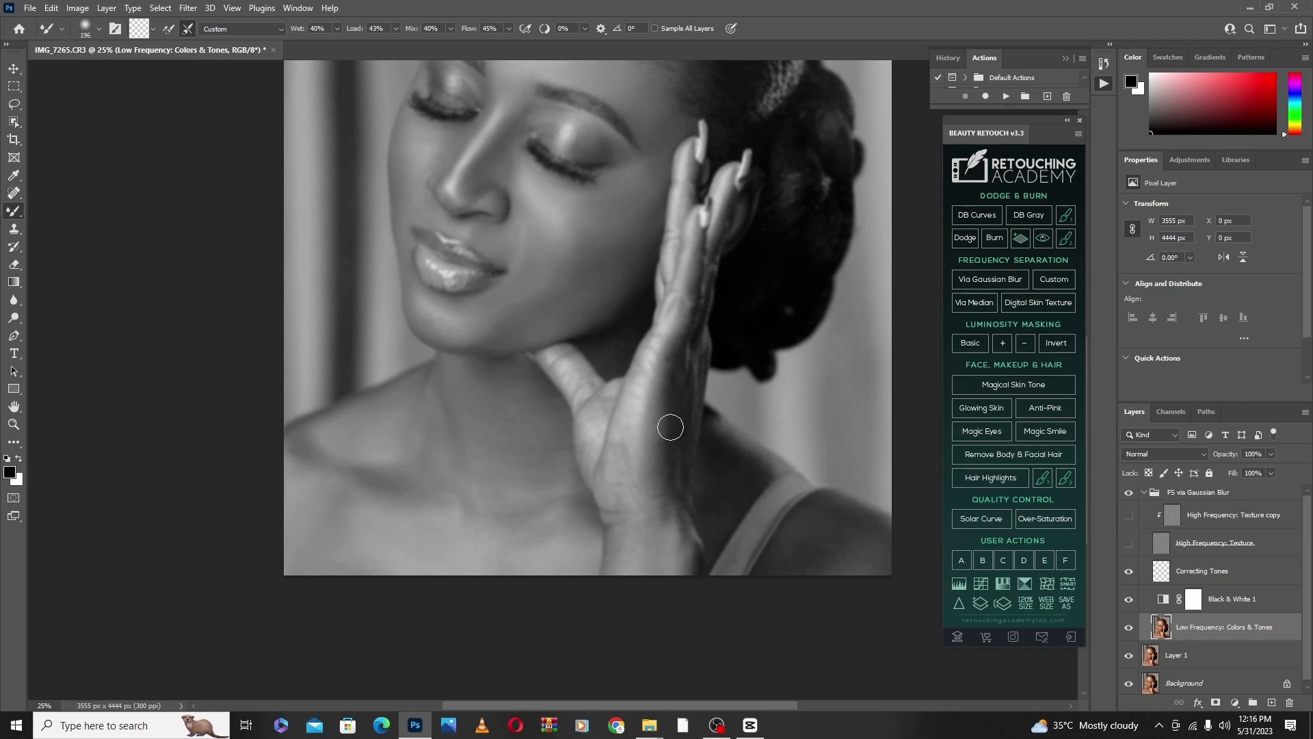
Show both High Frequency texture layers and delete the Black & White 1 adjustment layer to continue in color
click(1129, 544)
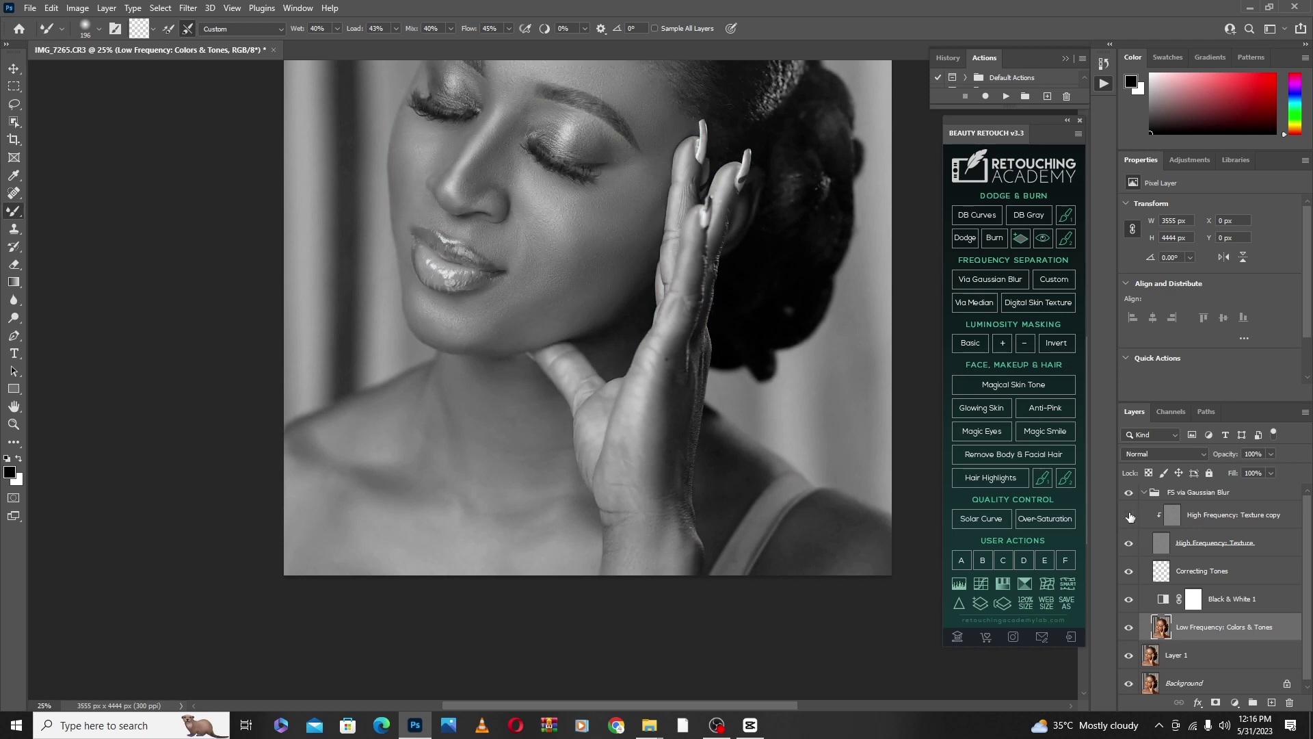
drag(1231, 601, 1290, 702)
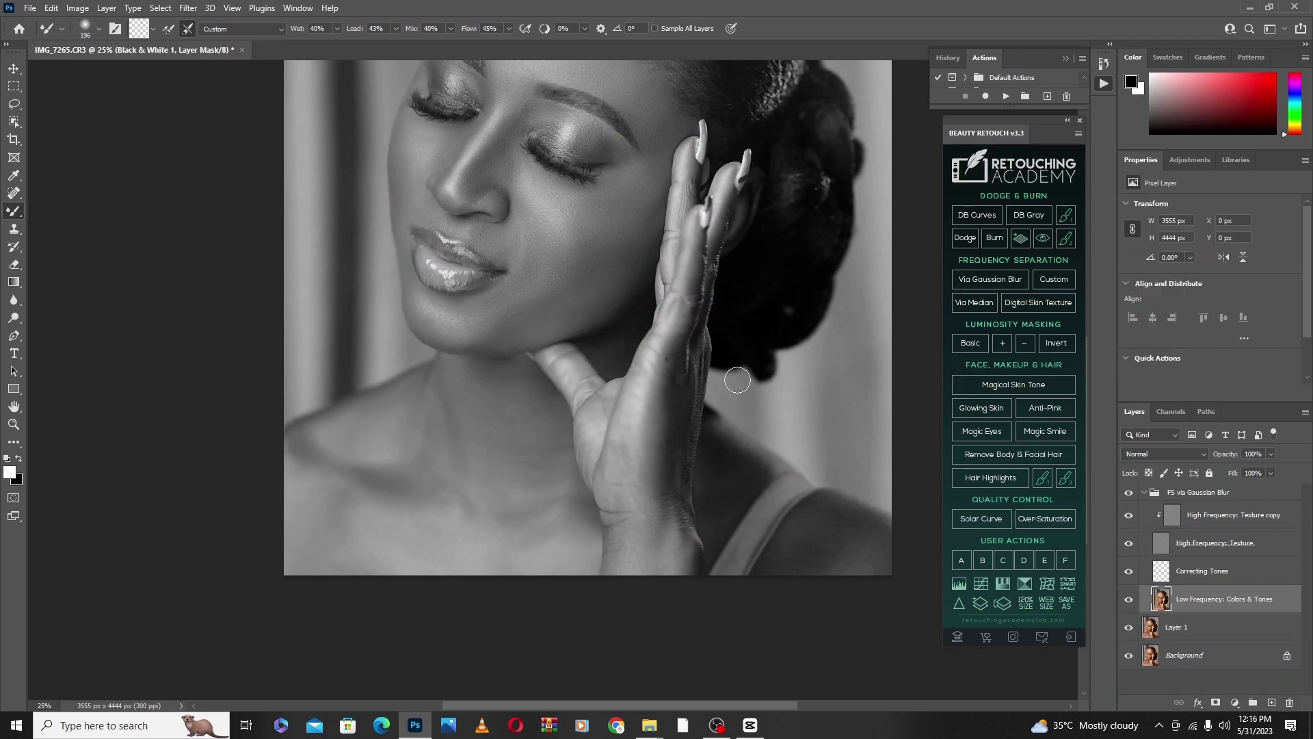
scroll(745, 315, up, 5)
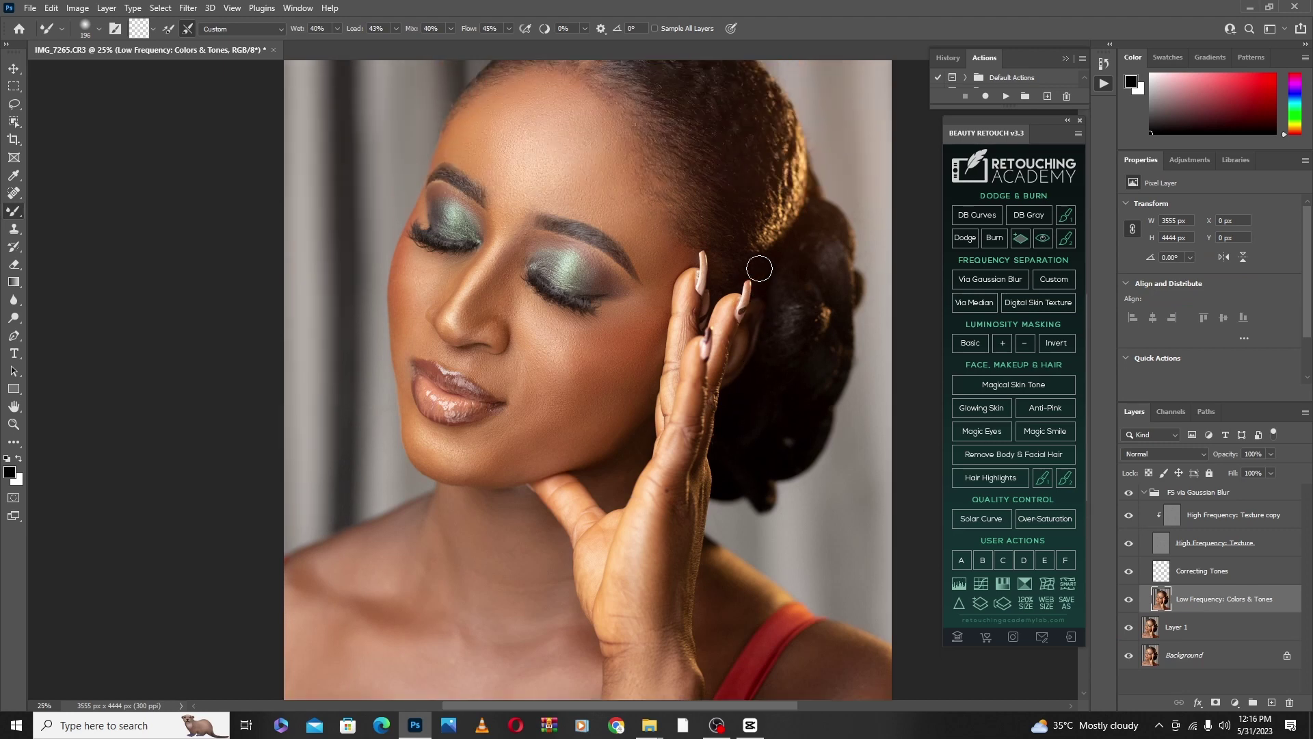
key(ctrl+minus)
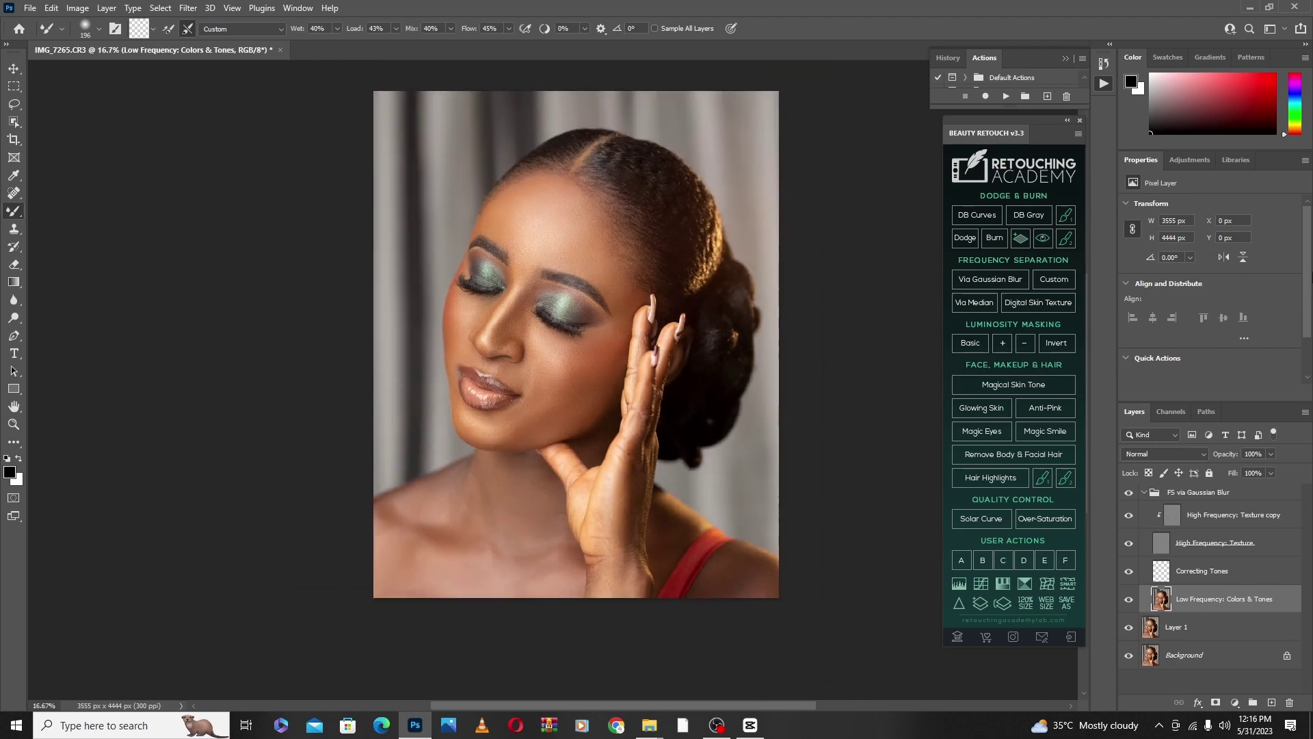
Set the Mixer Brush size to 180 px and blend the color transitions on the lower cheek and jaw
right_click(719, 388)
drag(860, 420, 863, 420)
right_click(581, 387)
drag(721, 420, 705, 420)
right_click(643, 400)
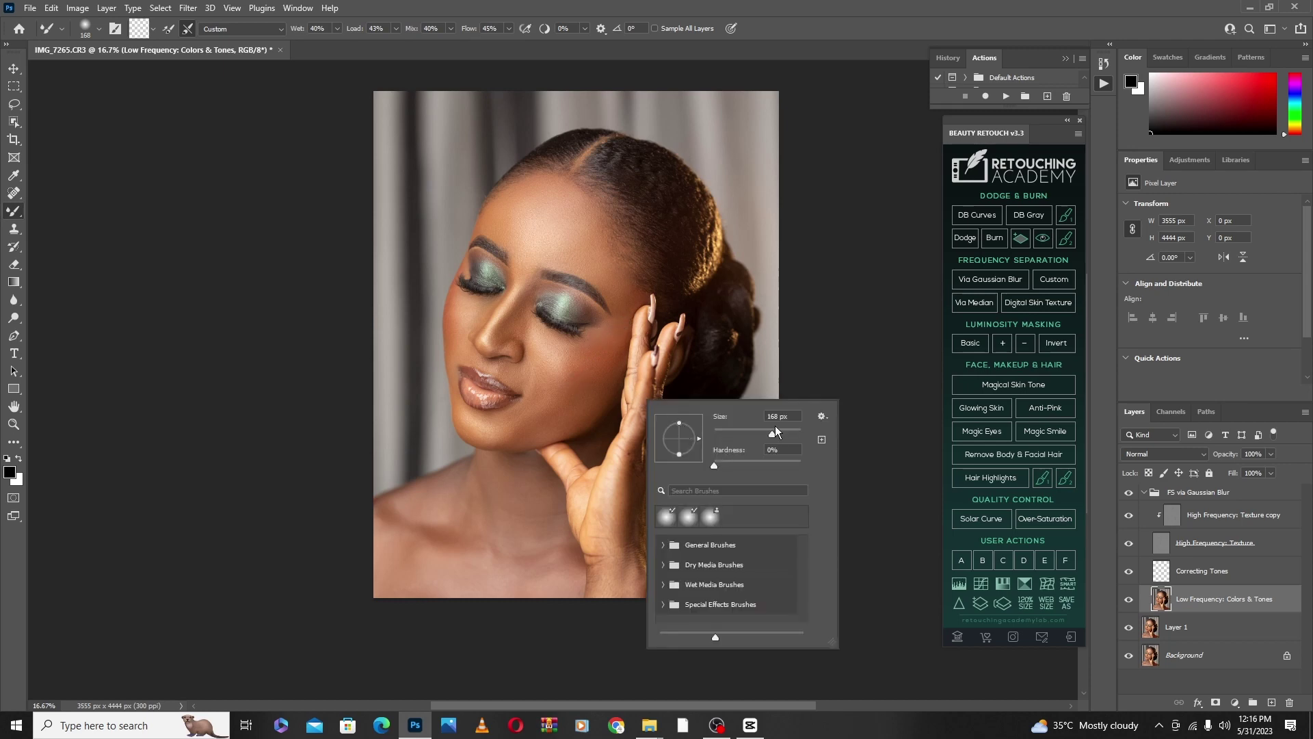
mouse_move(777, 426)
mouse_down()
mouse_move(766, 434)
mouse_move(779, 433)
mouse_up()
click(554, 426)
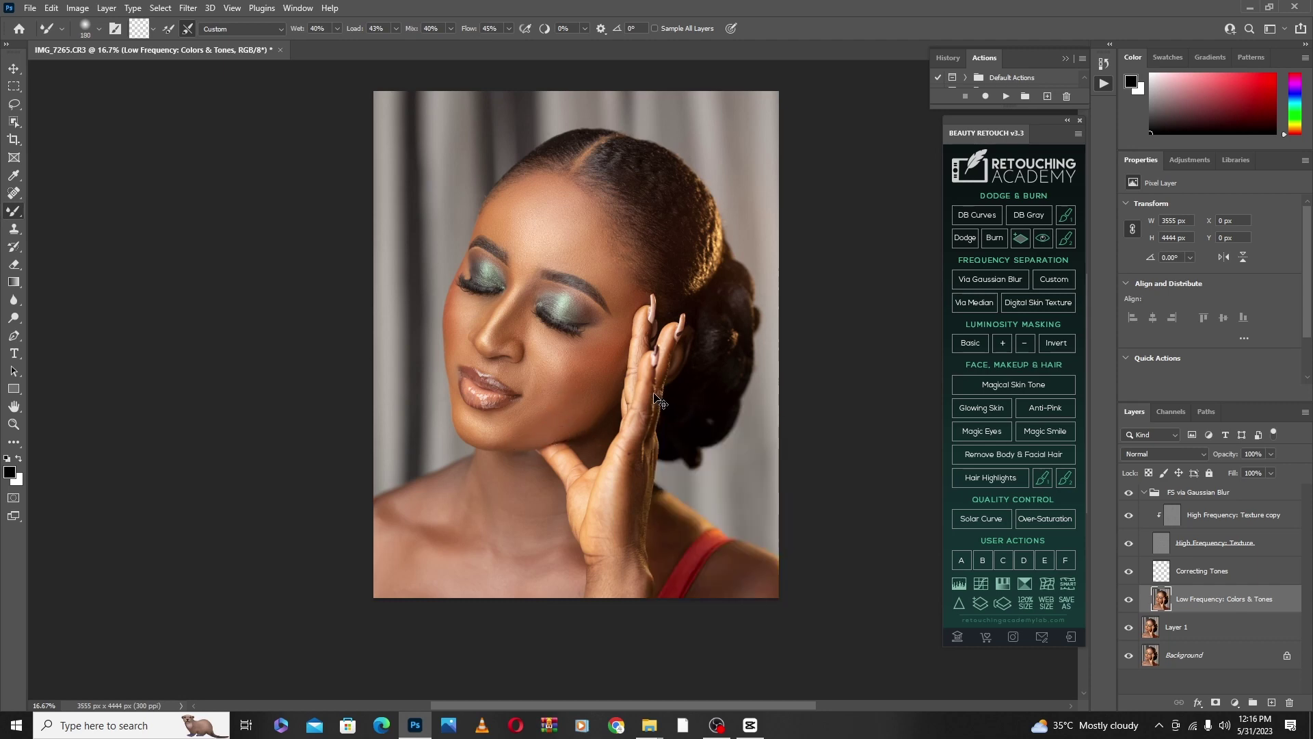
right_click(574, 428)
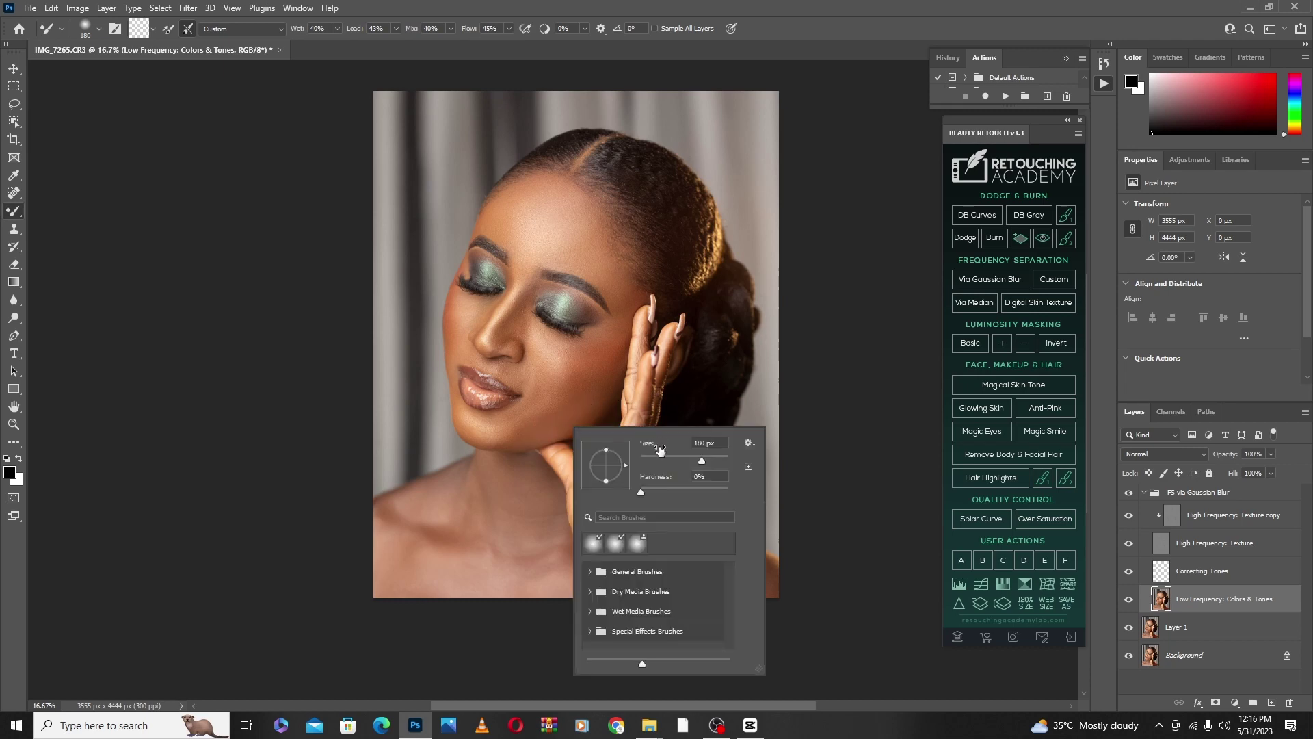
click(550, 414)
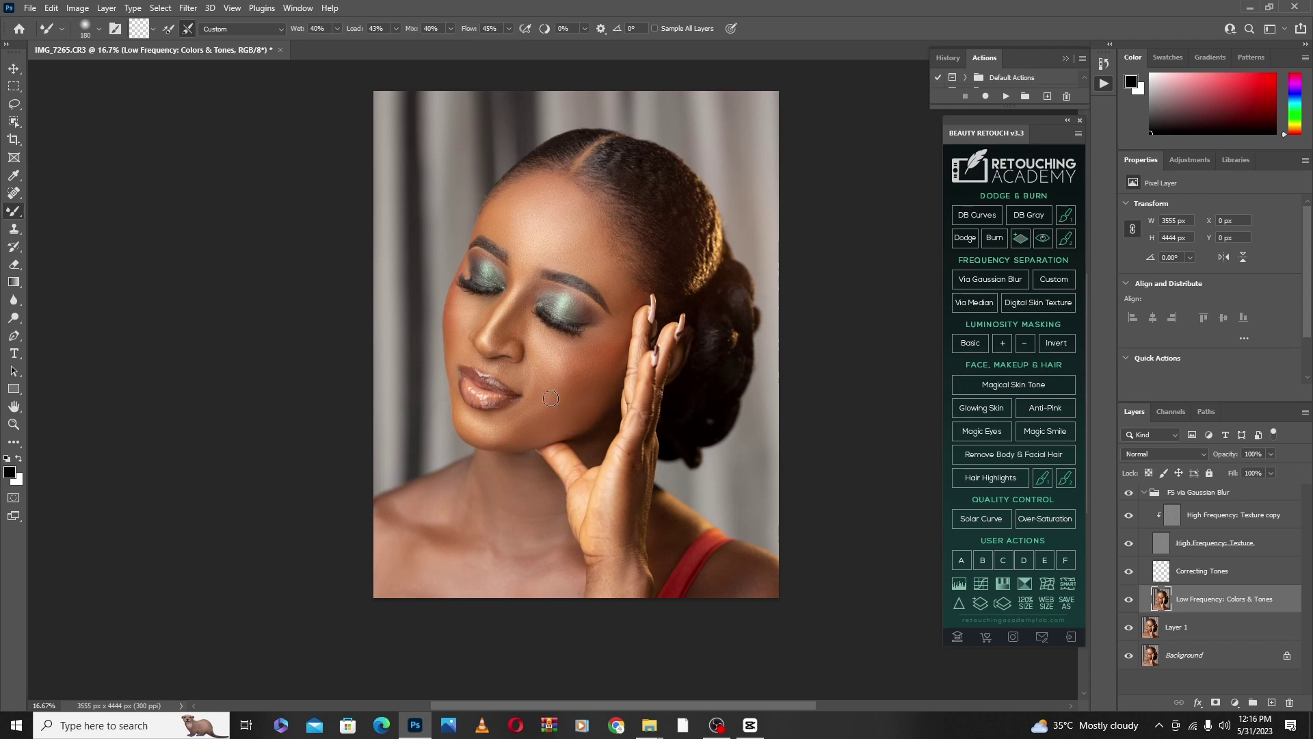
Blend the skin along the nose with the Mixer Brush at 120 px, and the under-eye area at 143 px
right_click(603, 339)
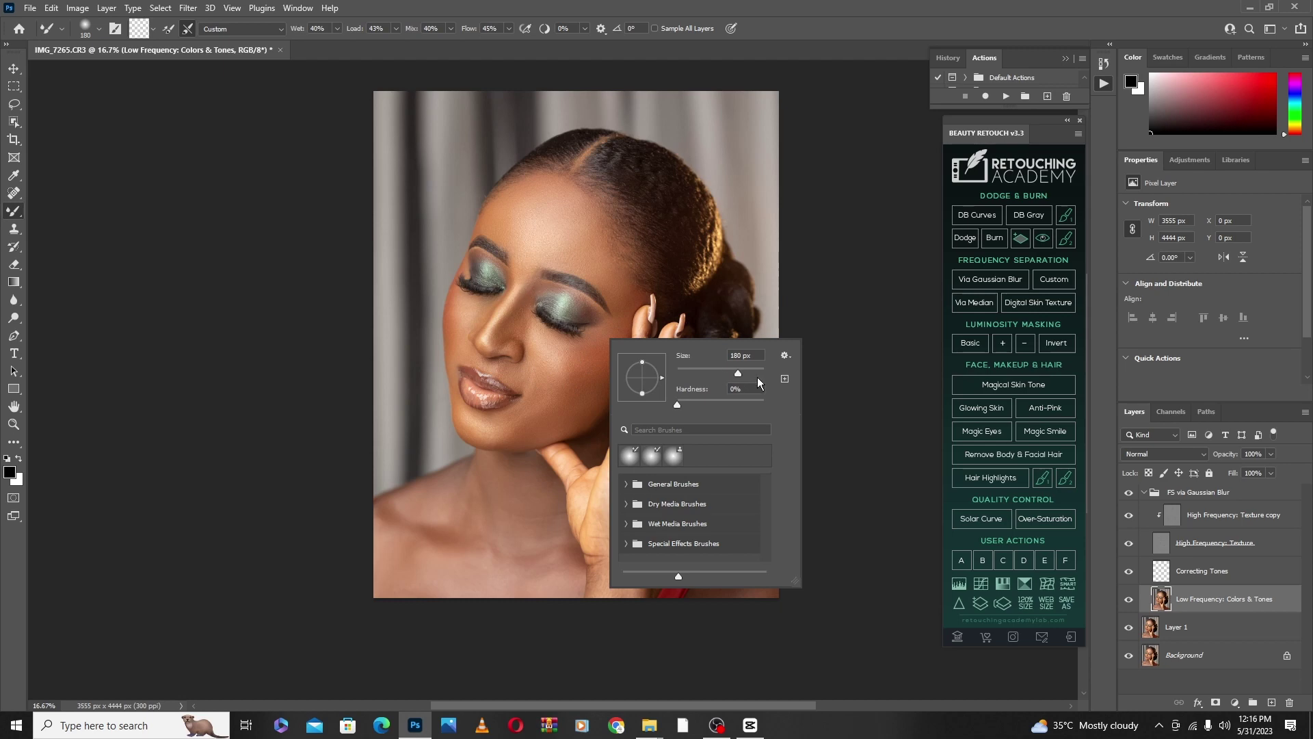
drag(737, 375, 725, 374)
key(Return)
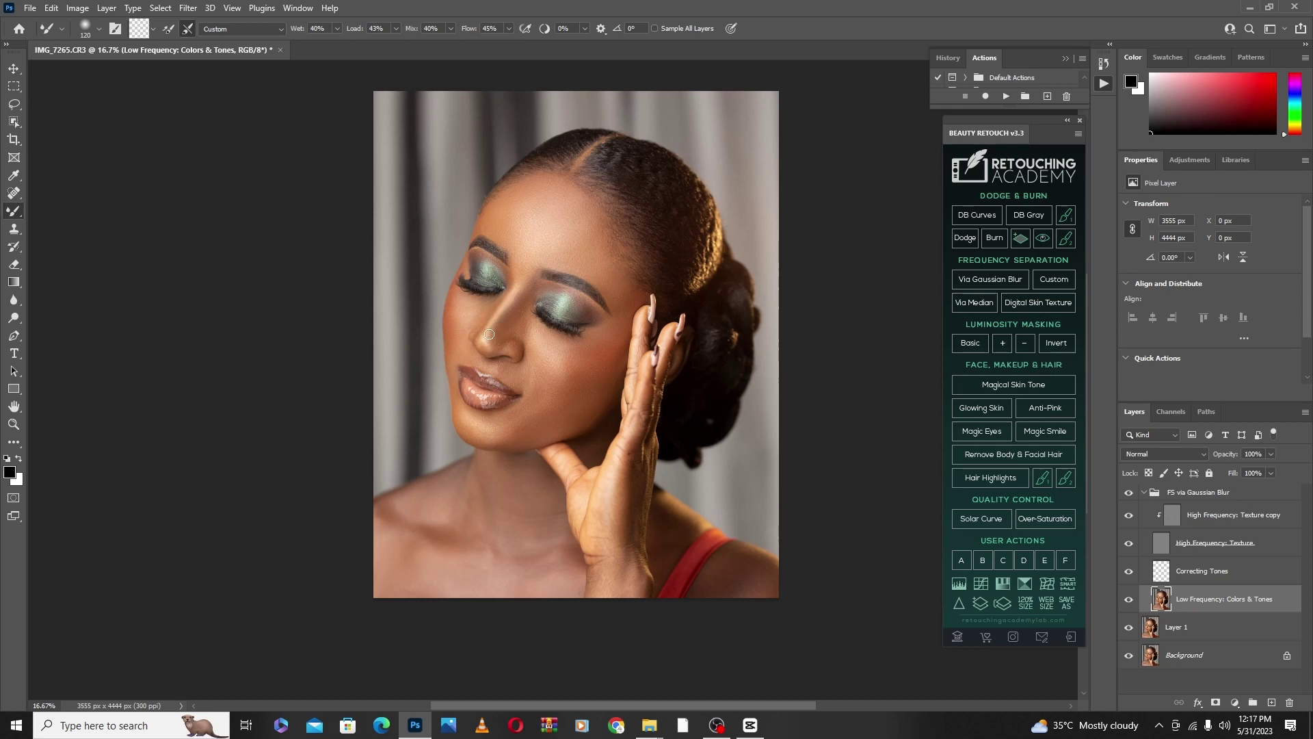
right_click(560, 293)
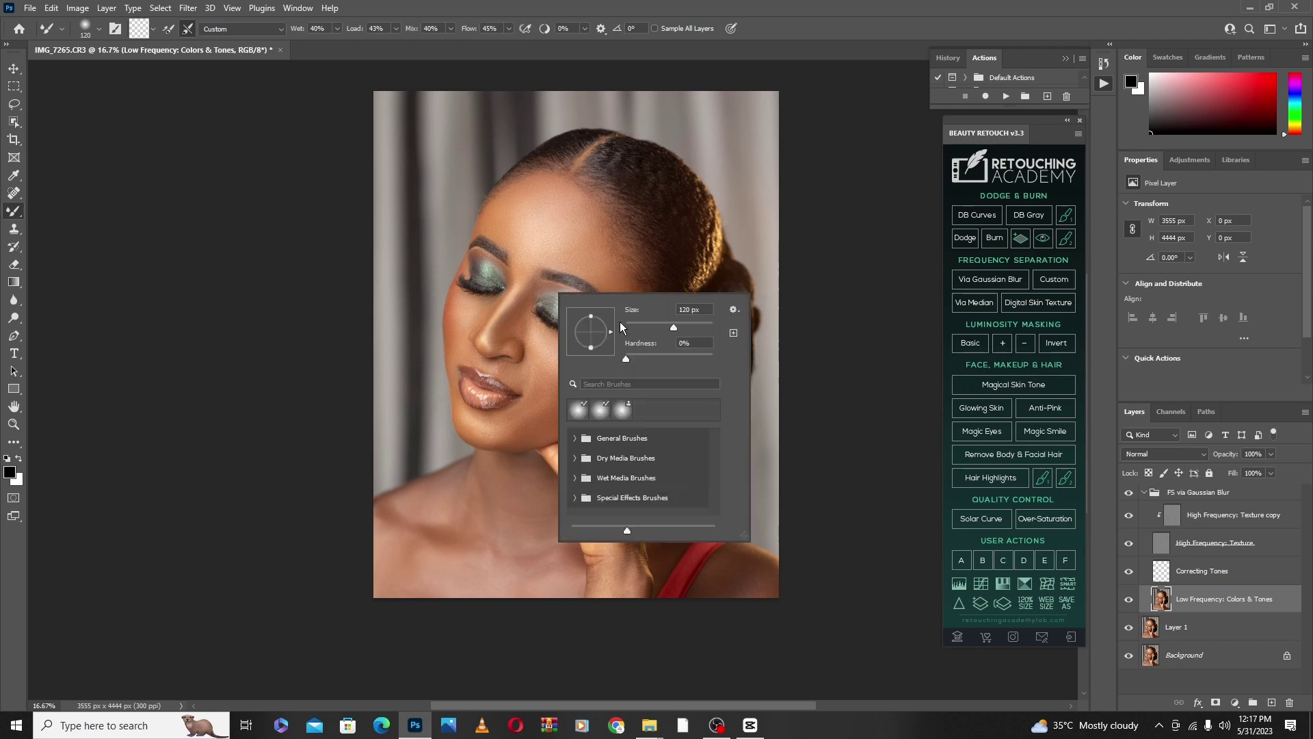
key(Return)
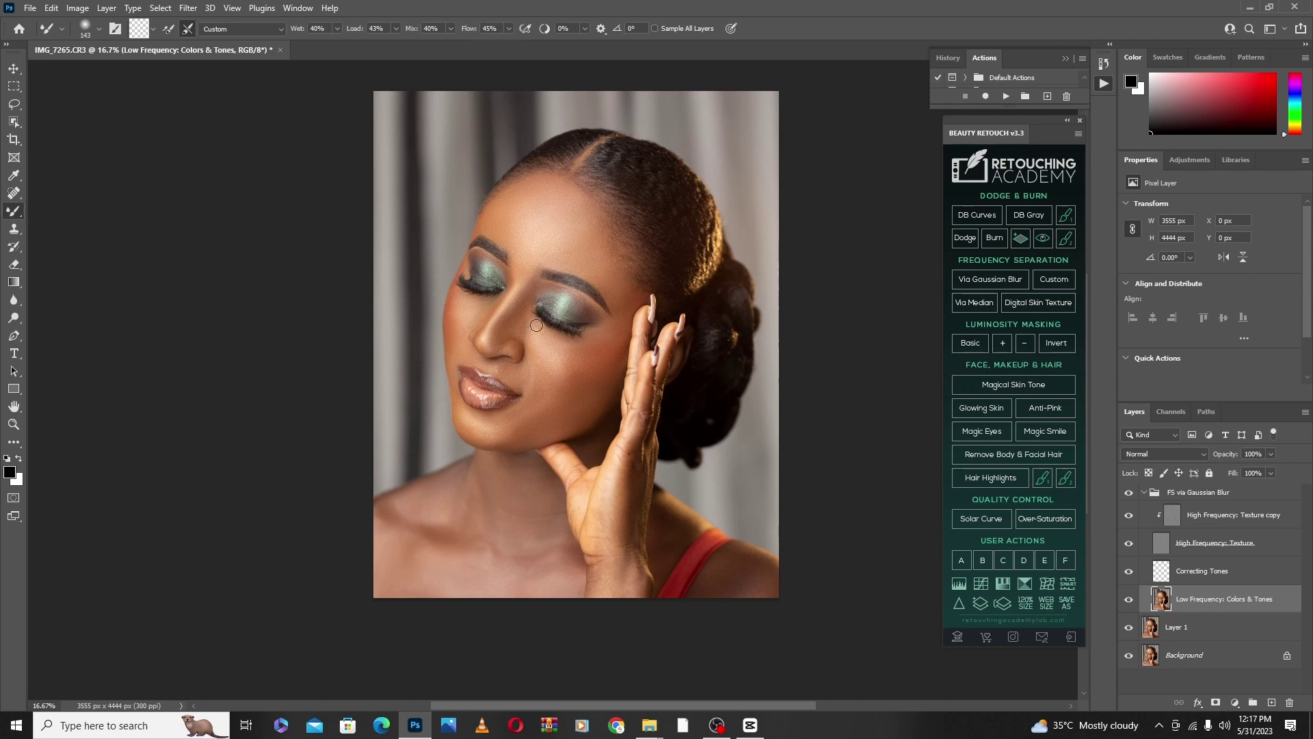
Enlarge the Mixer Brush to 306 px and blend the broad tones across the cheek
right_click(619, 340)
drag(741, 371, 763, 372)
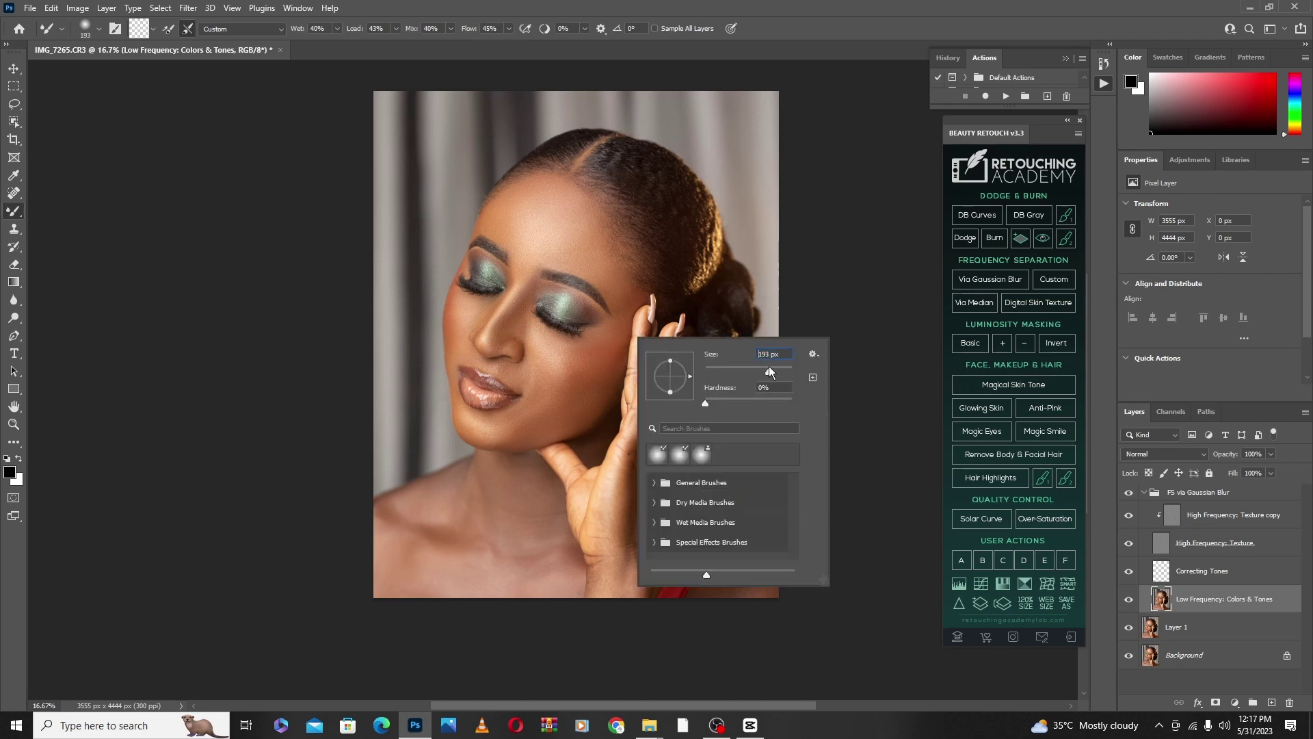
text(306)
key(Return)
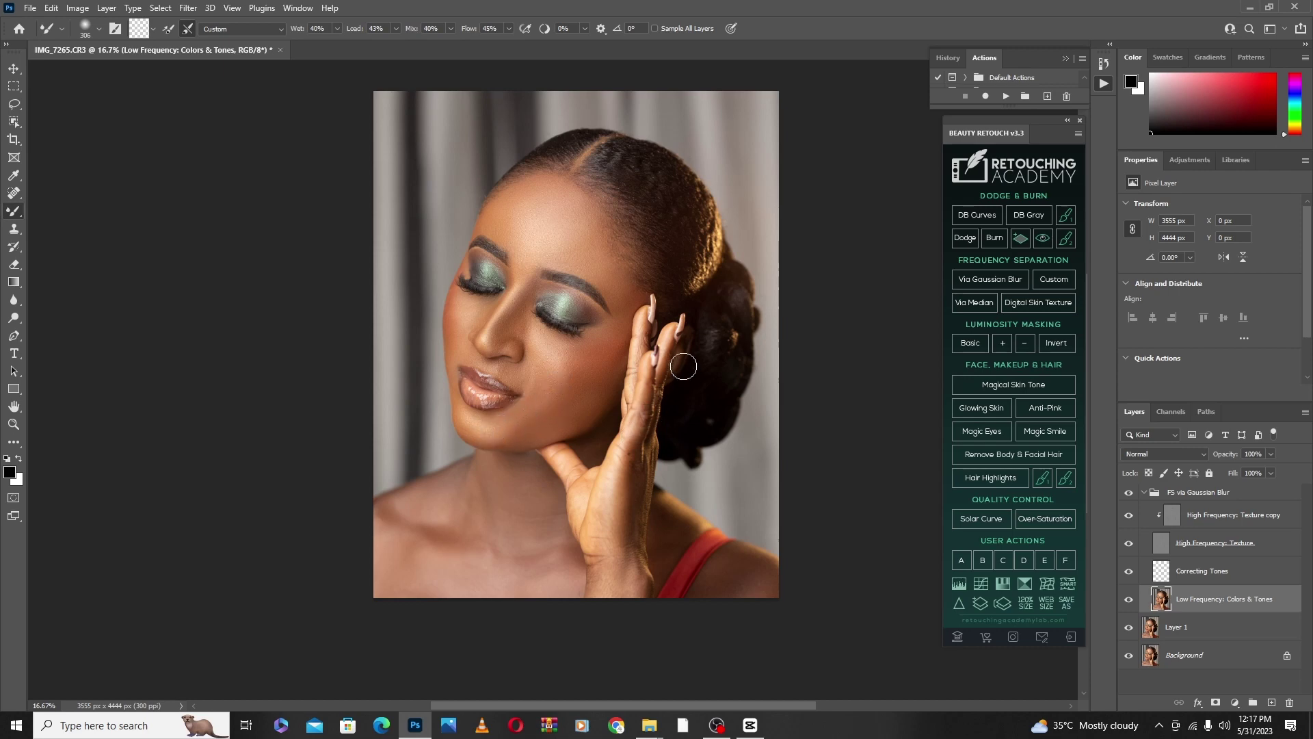
scroll(681, 360, down, 1)
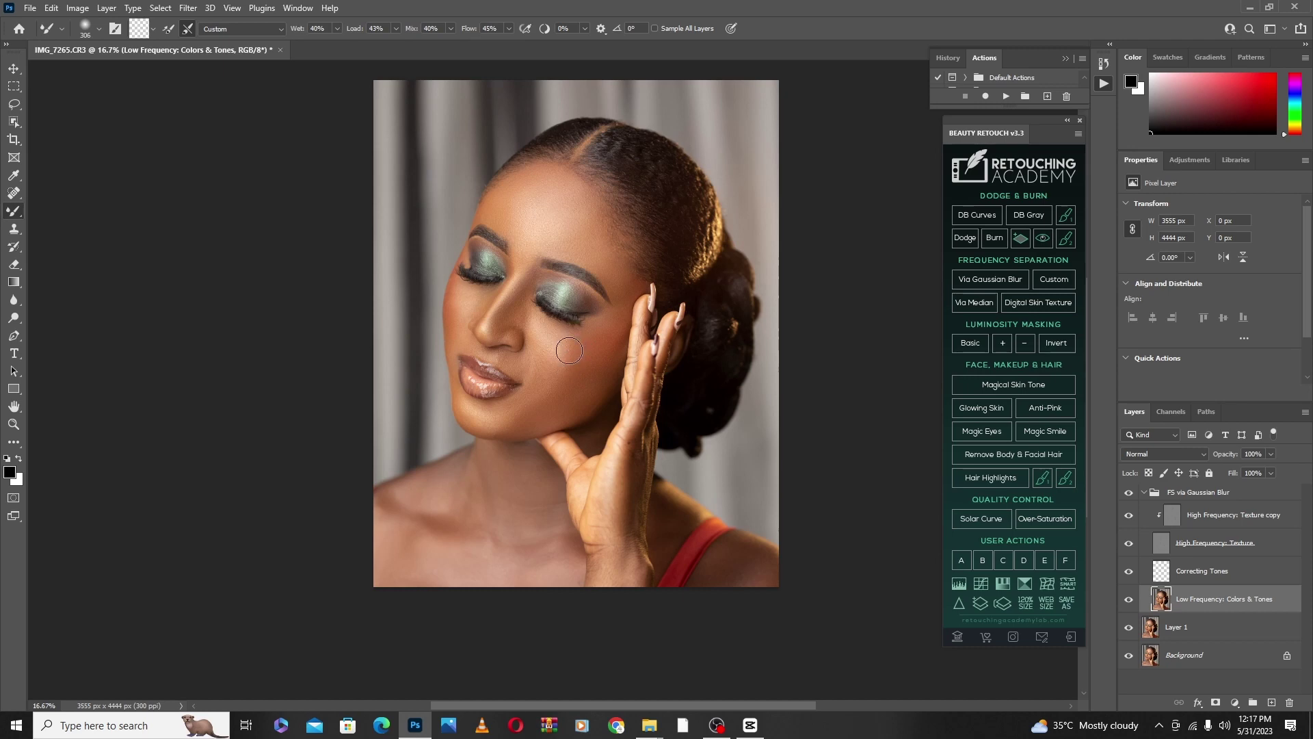
Reduce the Mixer Brush to 199 px and blend the tones on the temple and forehead
right_click(602, 340)
drag(741, 376, 718, 375)
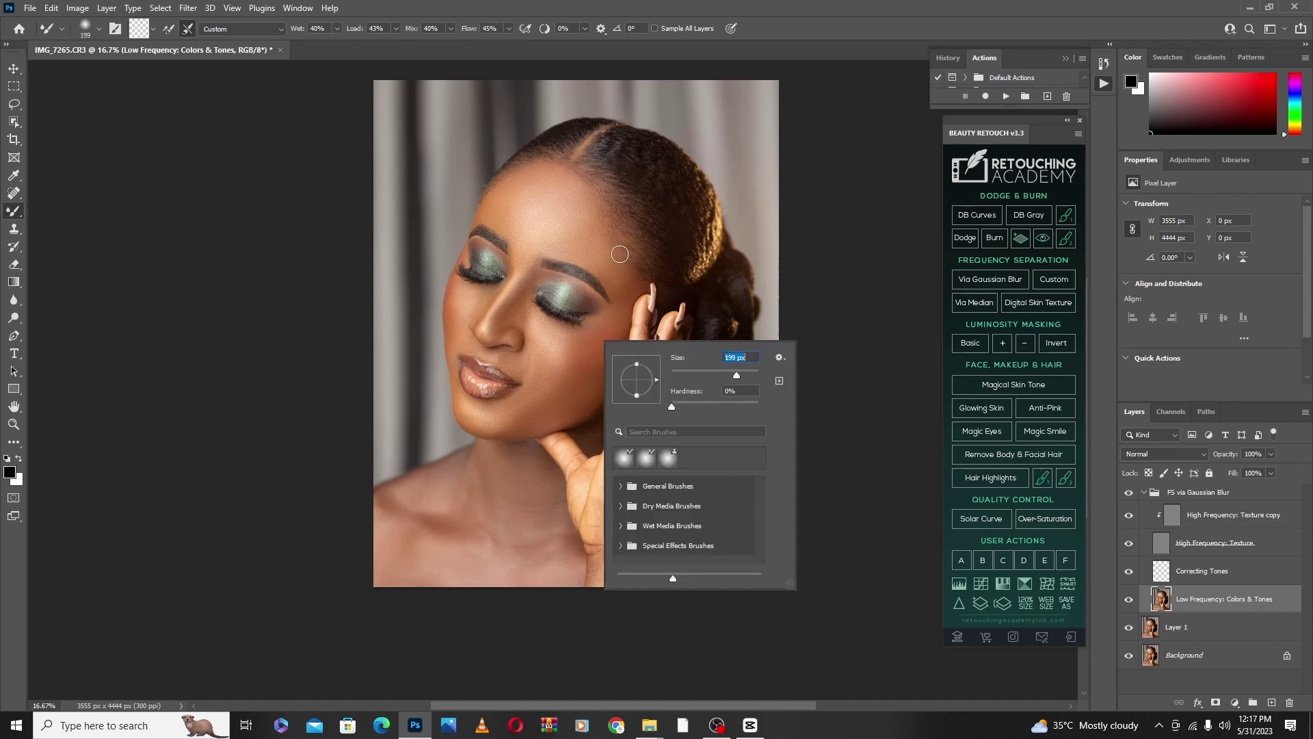
key(Return)
scroll(611, 219, down, 2)
right_click(612, 370)
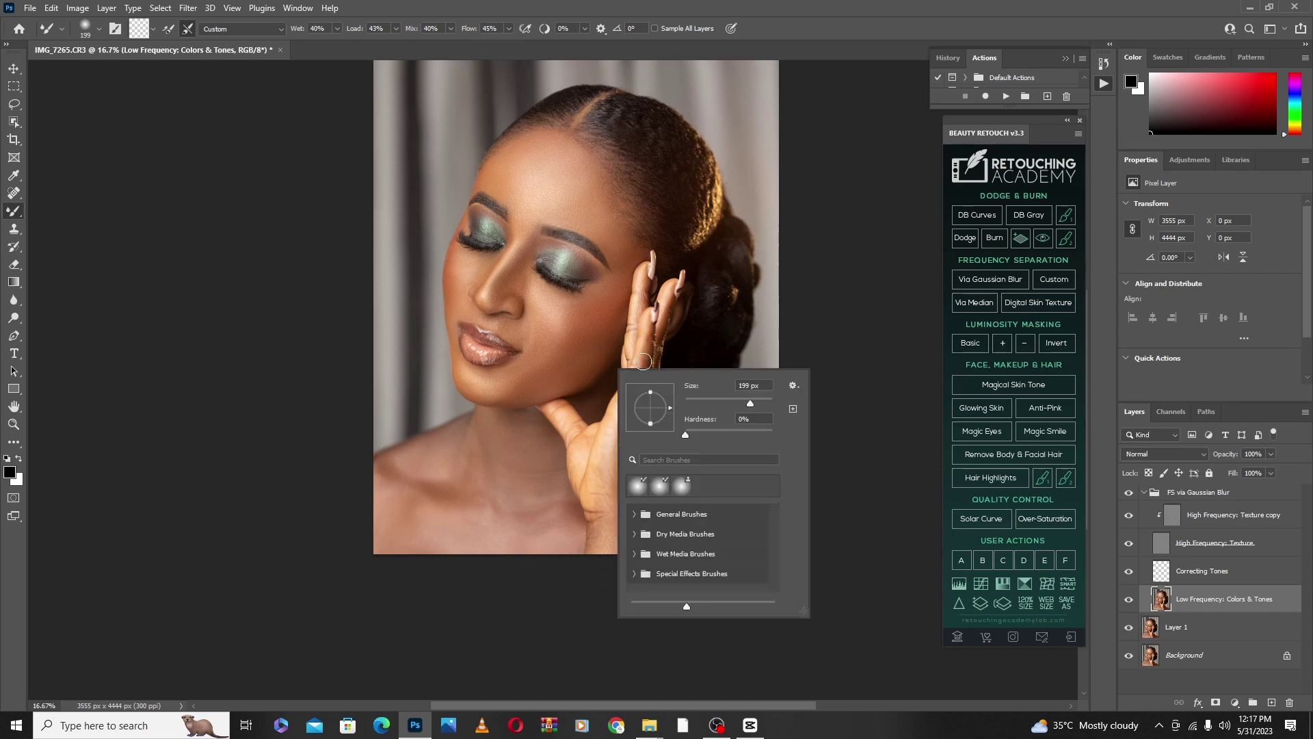
key(Return)
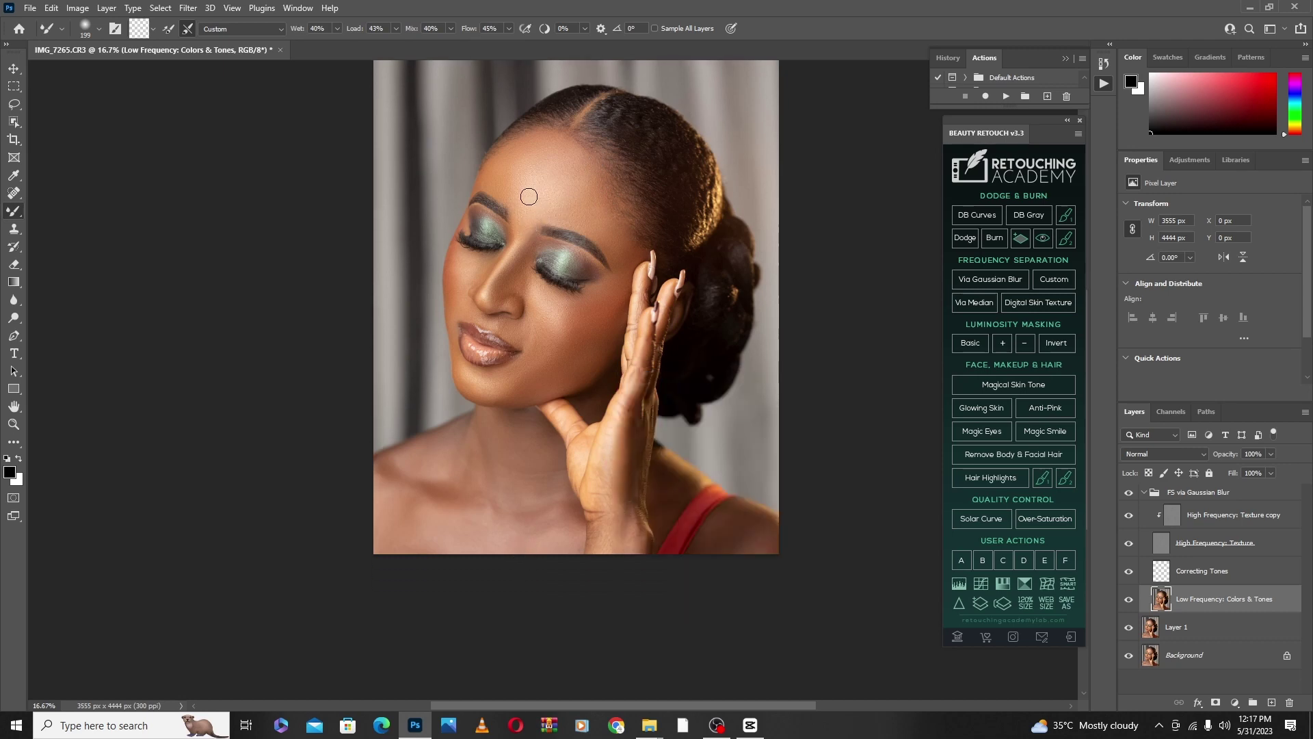
Enlarge the Mixer Brush well beyond 199 px and blend the skin tones on the chest and shoulders
scroll(620, 437, down, 3)
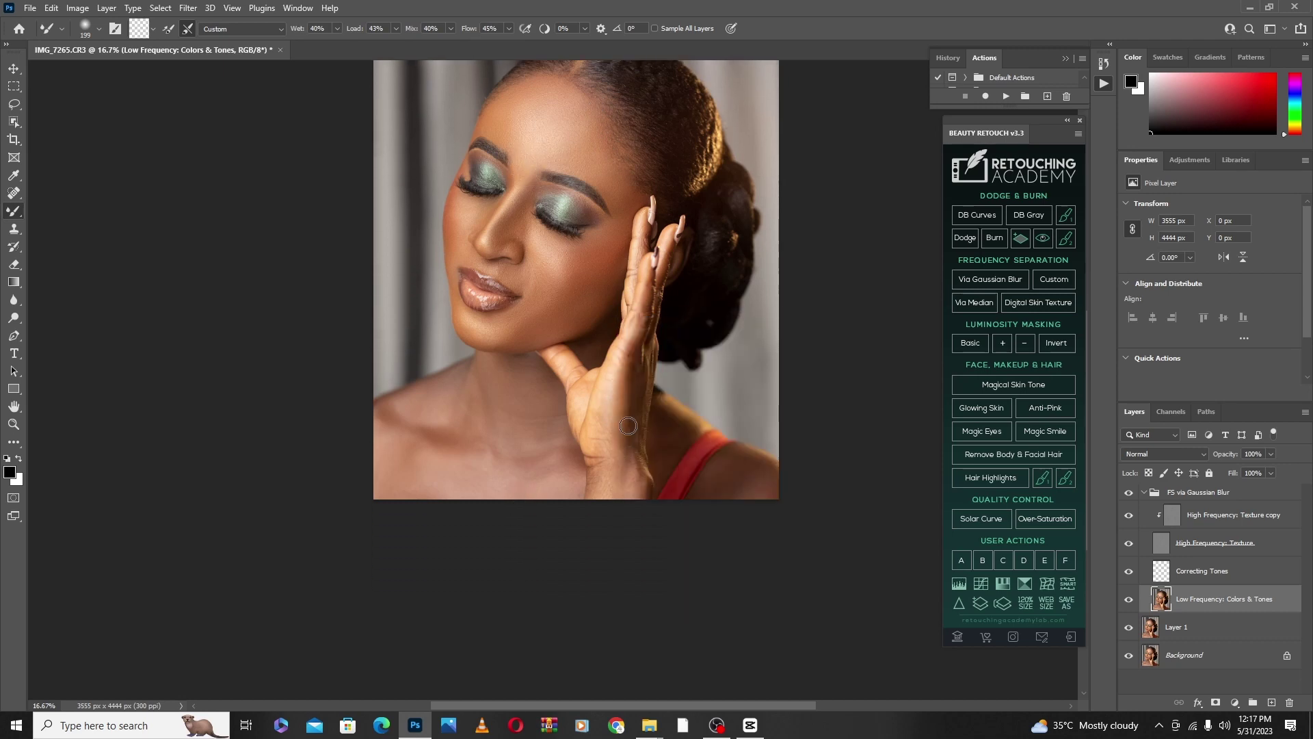
right_click(678, 363)
click(822, 399)
key(Return)
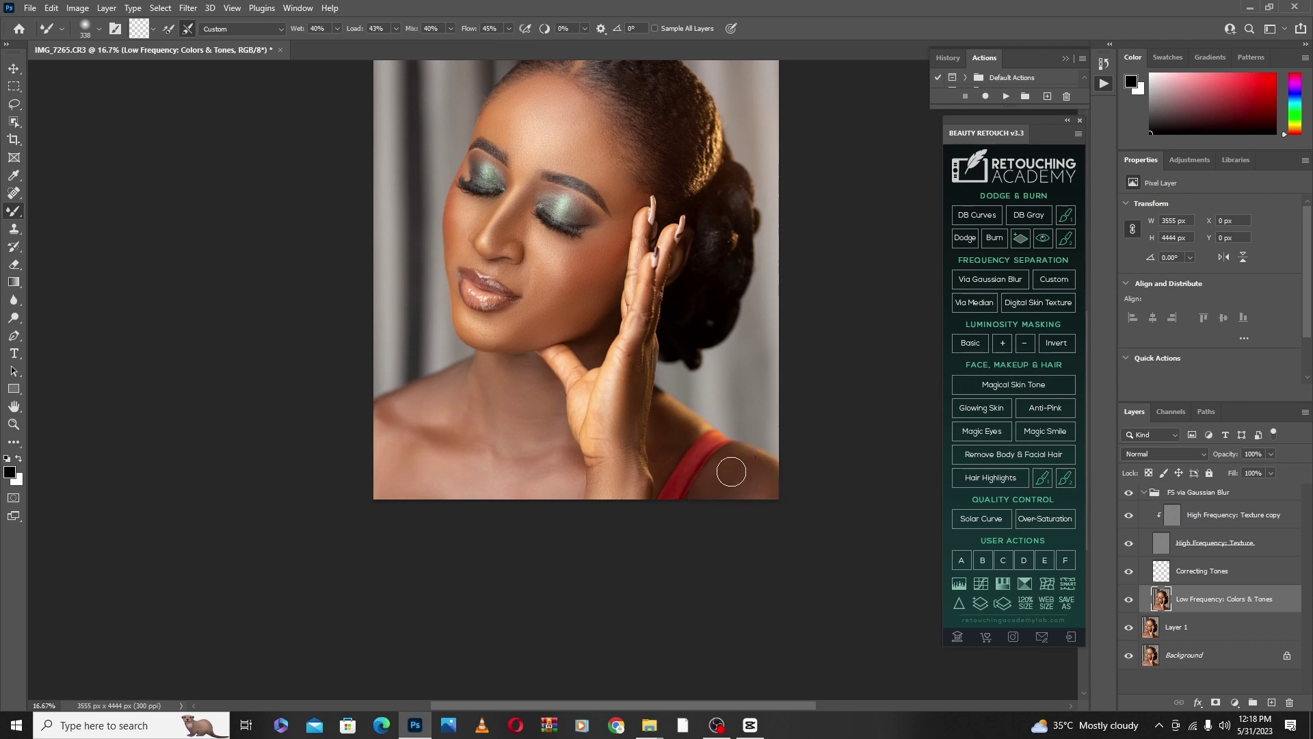
scroll(752, 356, down, 3)
scroll(629, 232, up, 3)
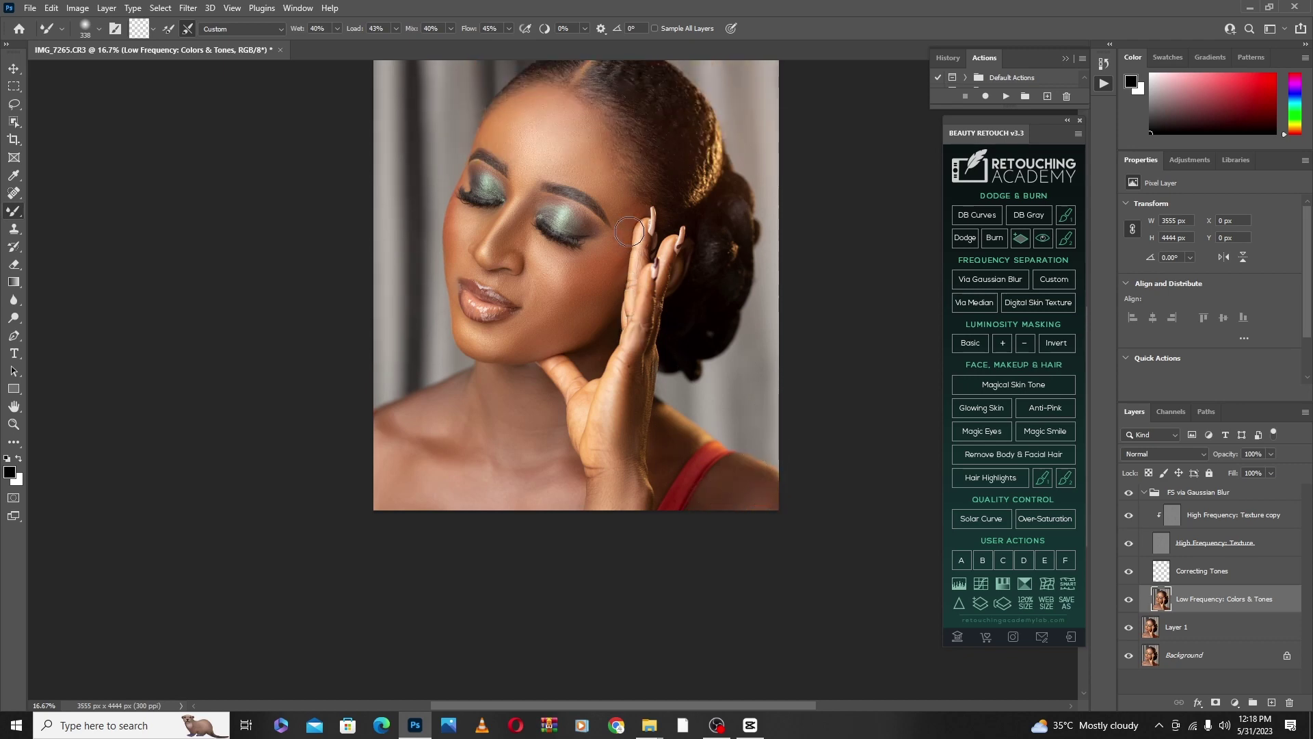
scroll(629, 231, down, 1)
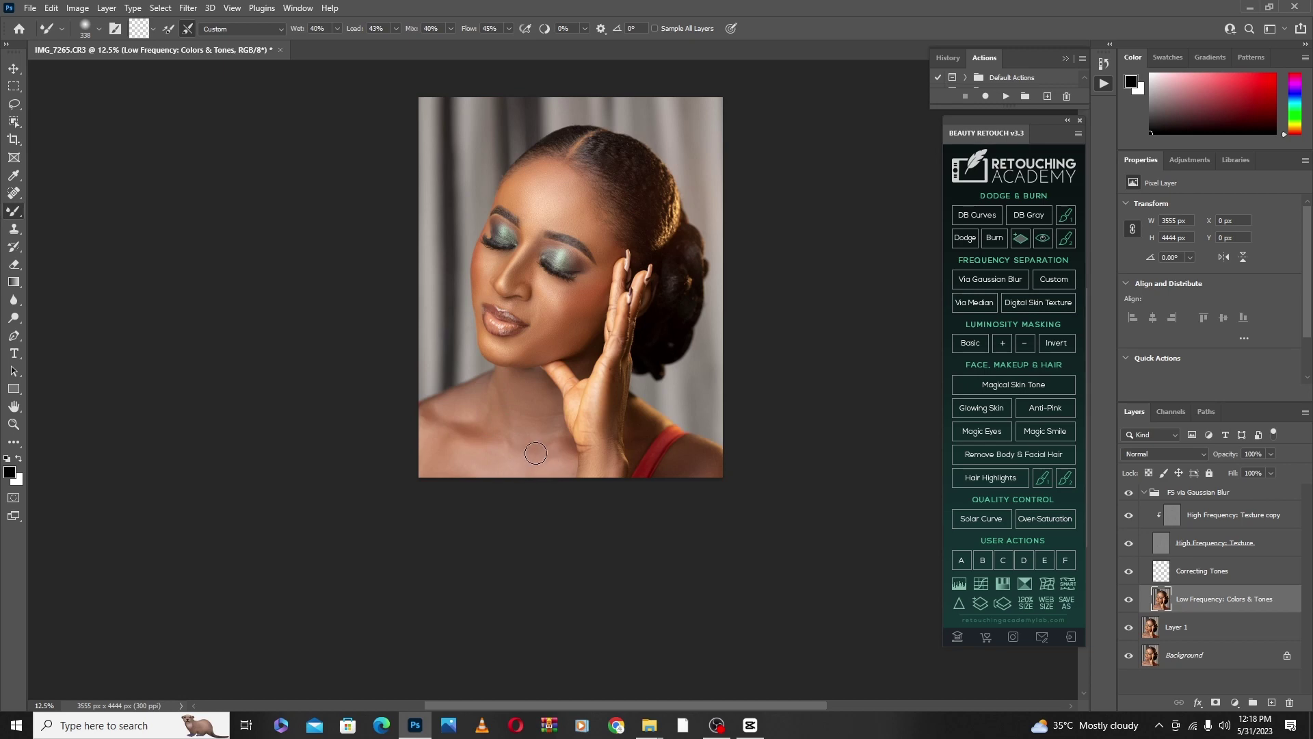
Collapse the FS via Gaussian Blur group and toggle its visibility to compare the portrait before and after retouching
click(1146, 492)
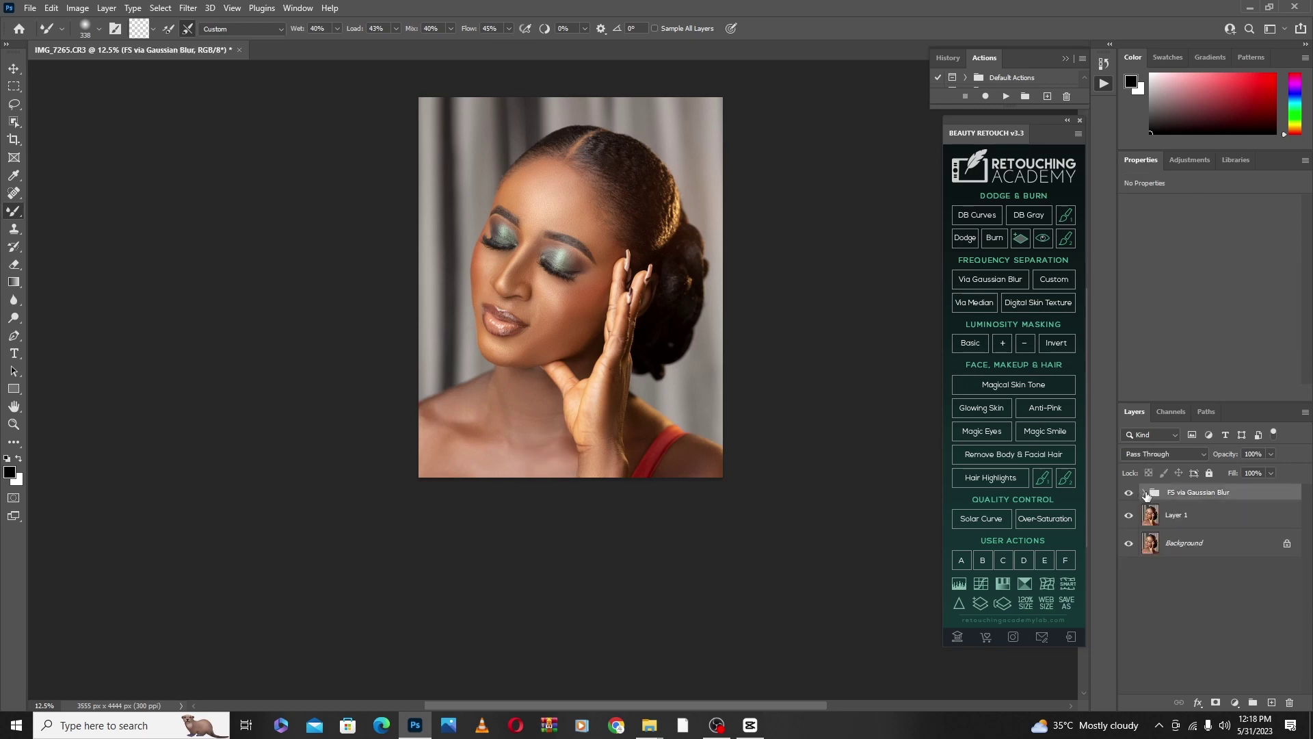
click(1130, 493)
click(1130, 493)
click(1129, 493)
click(1129, 494)
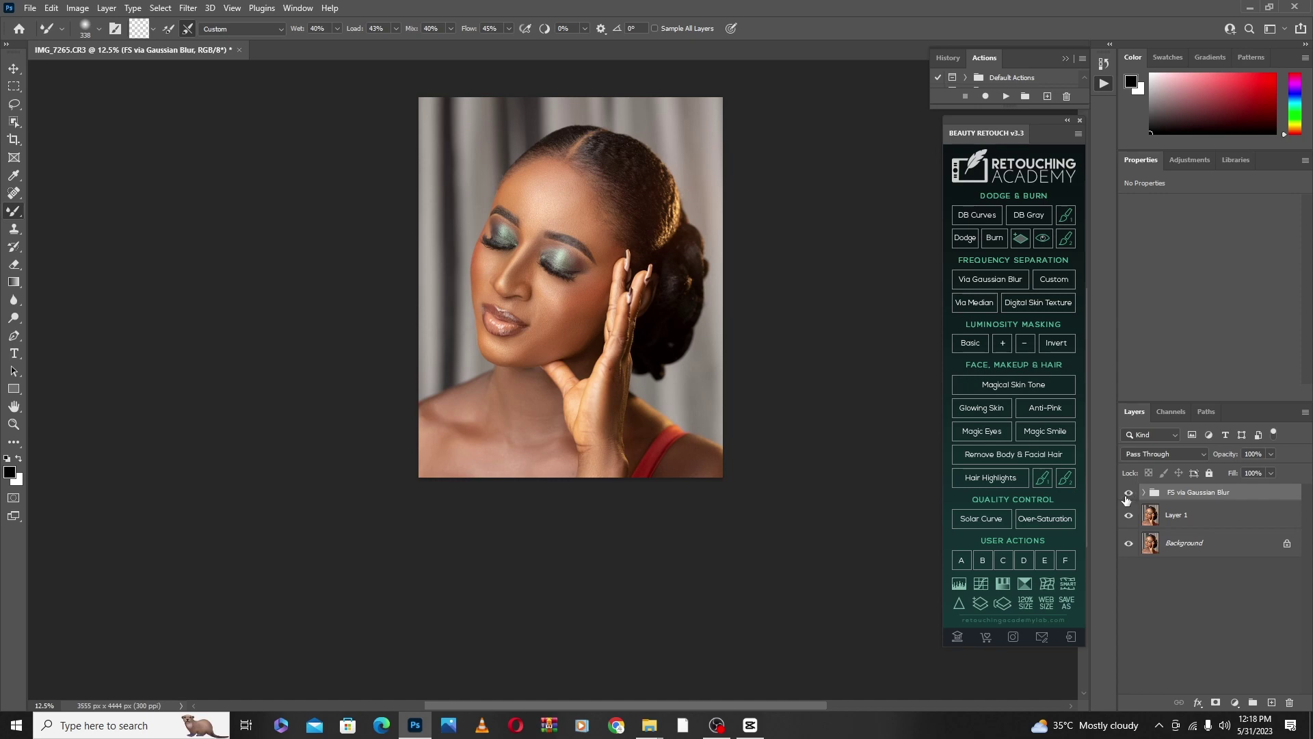